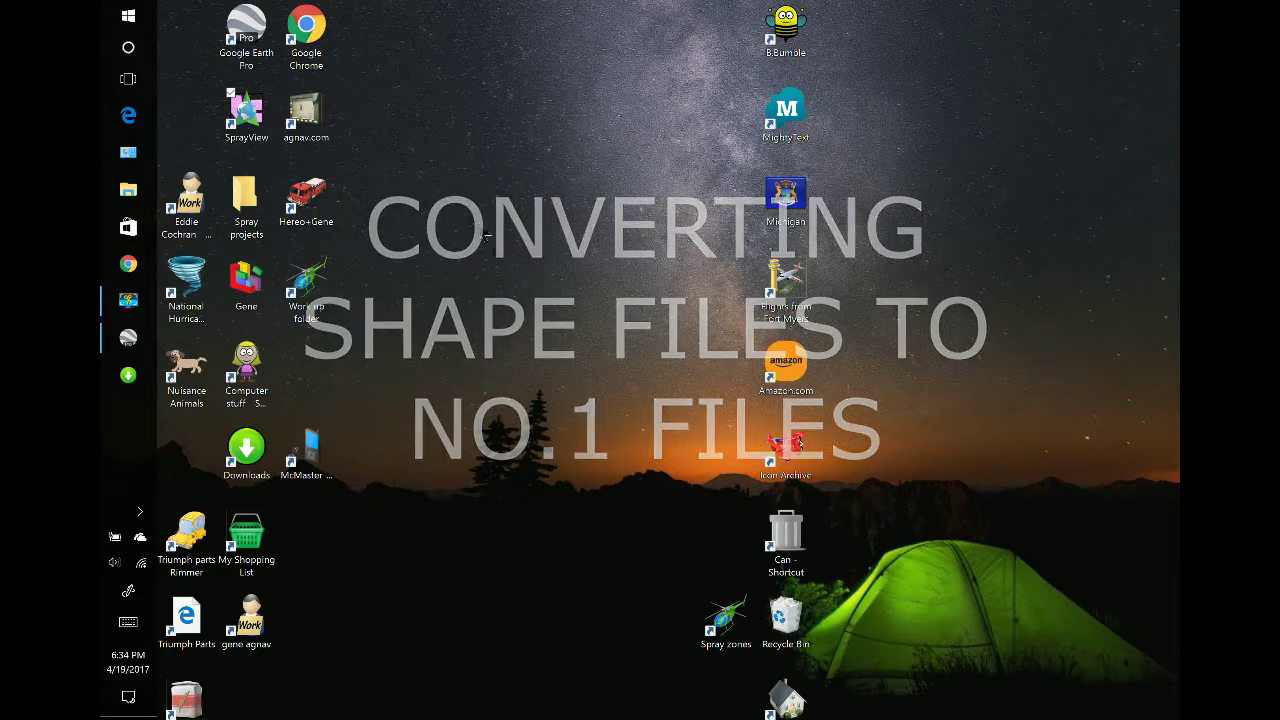
# - Launch AG-NAV SprayView from its desktop shortcut, then bring up File Explorer
pyautogui.doubleClick(260, 122)
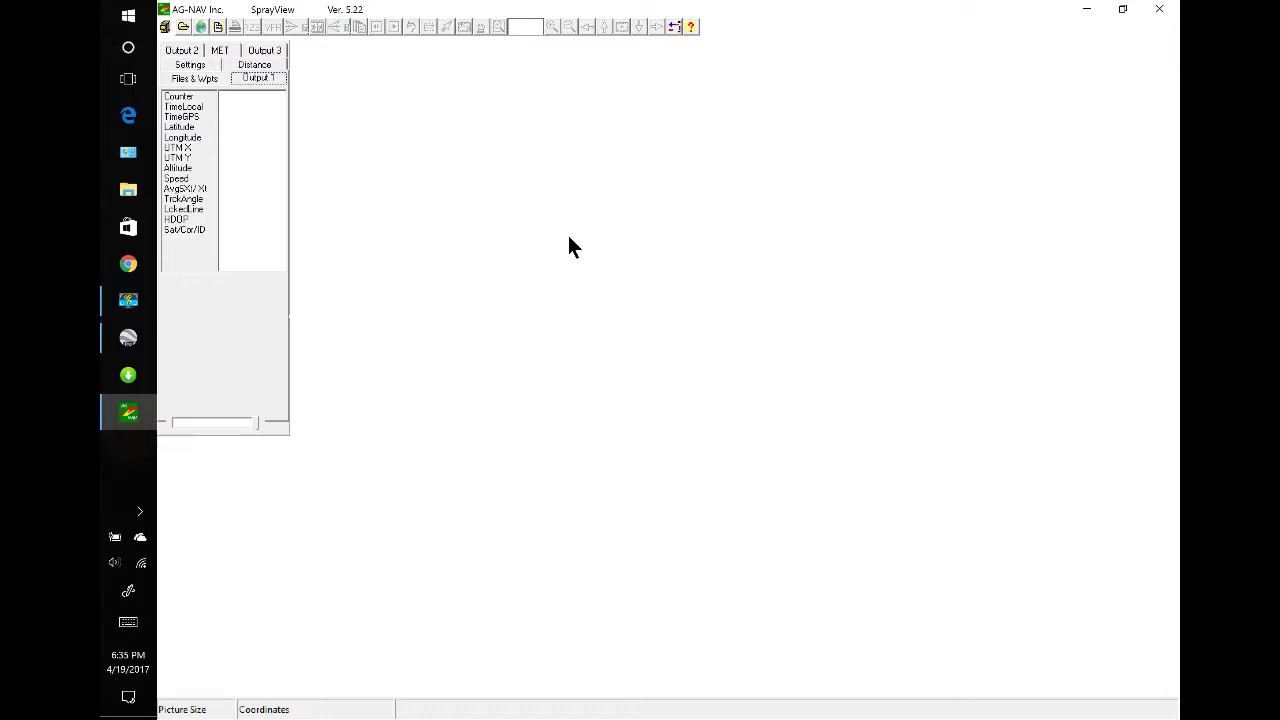
pyautogui.click(140, 200)
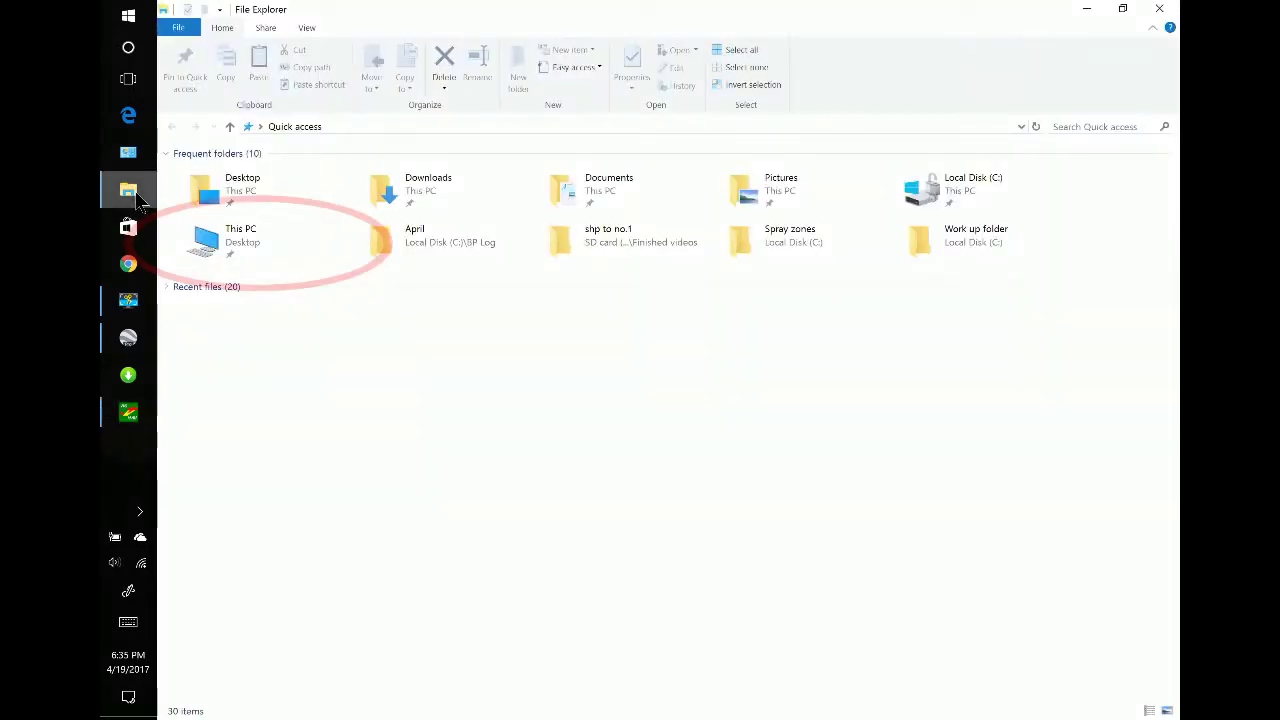
# - Browse to C:\AGNAV, copy entry.new, and close File Explorer
pyautogui.doubleClick(250, 240)
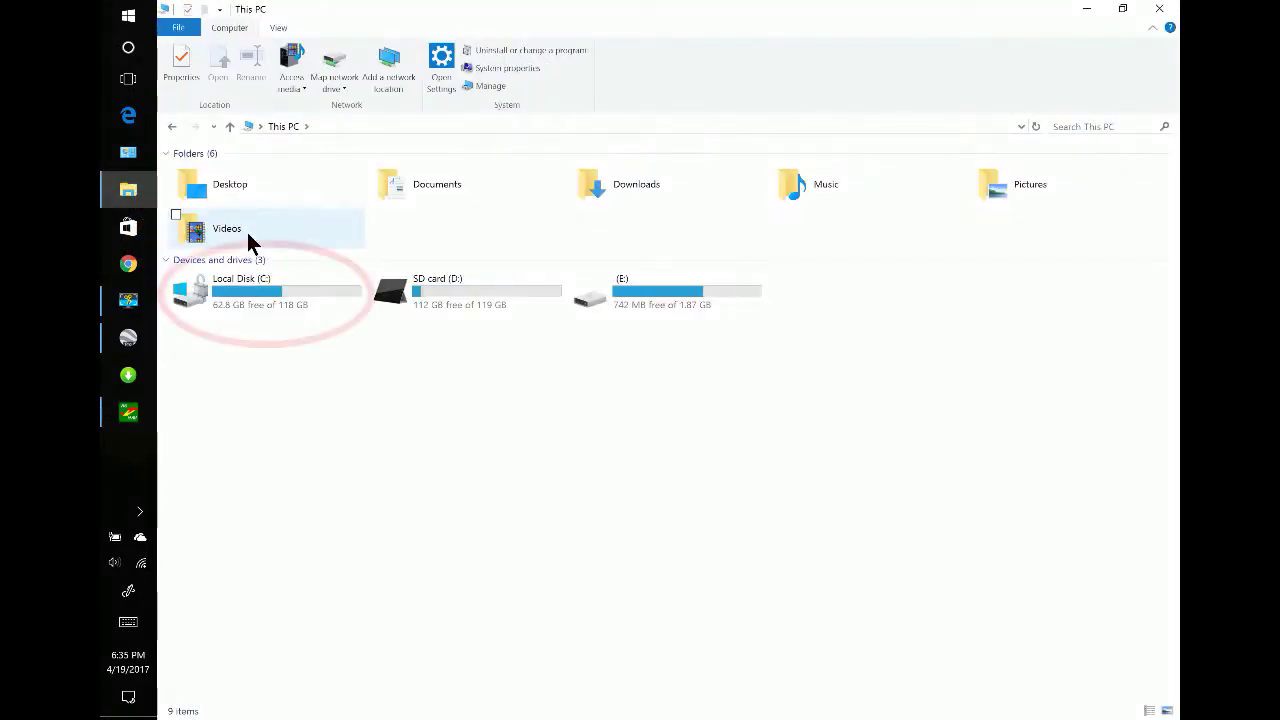
pyautogui.doubleClick(263, 290)
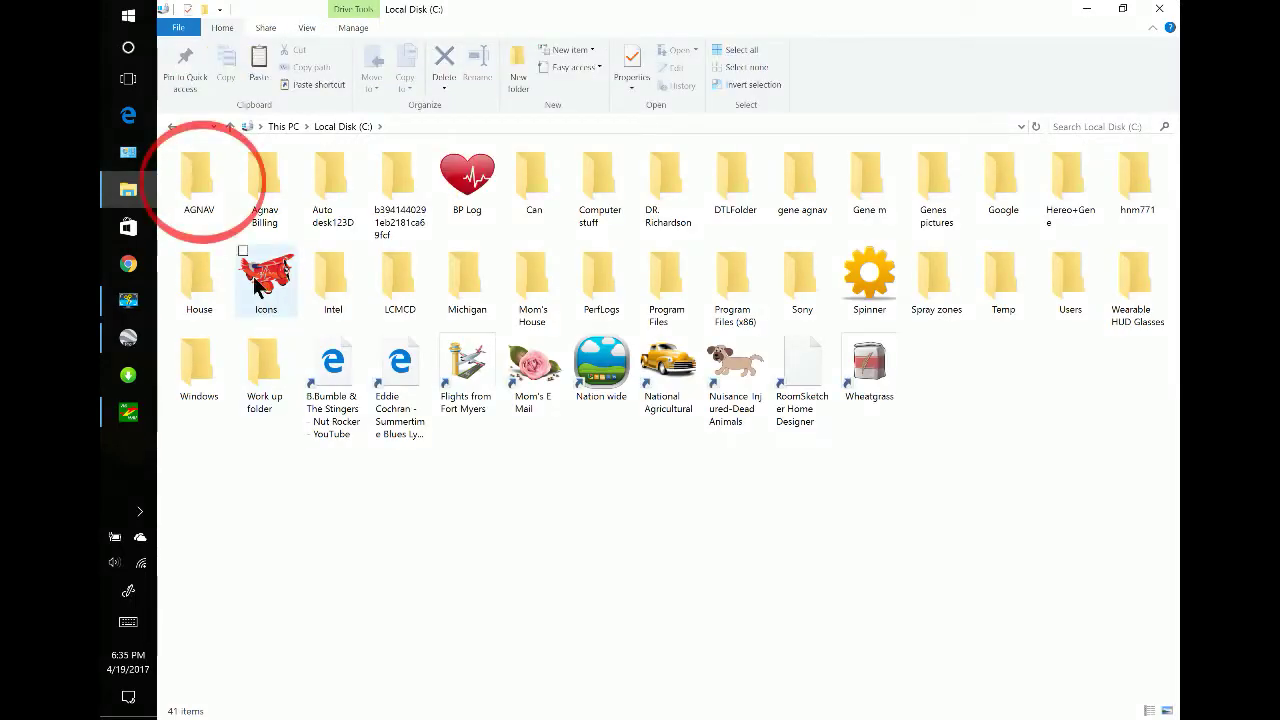
pyautogui.doubleClick(199, 185)
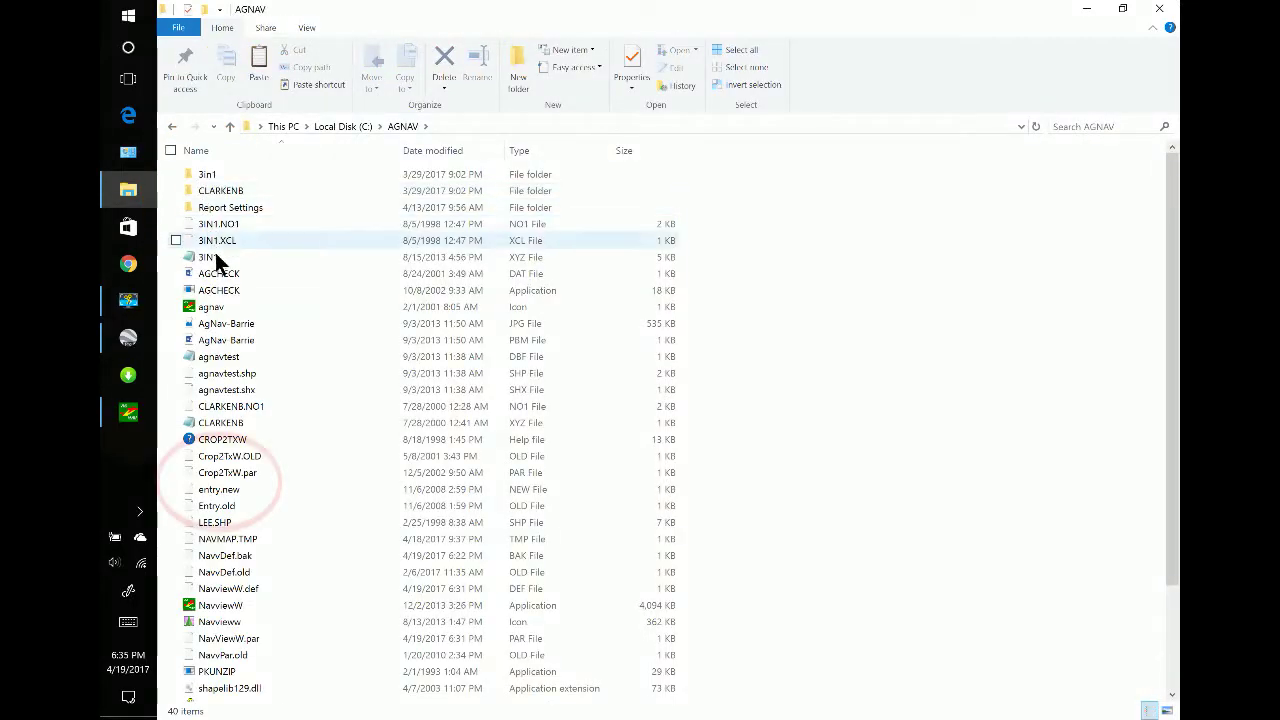
pyautogui.click(228, 495)
pyautogui.rightClick(229, 495)
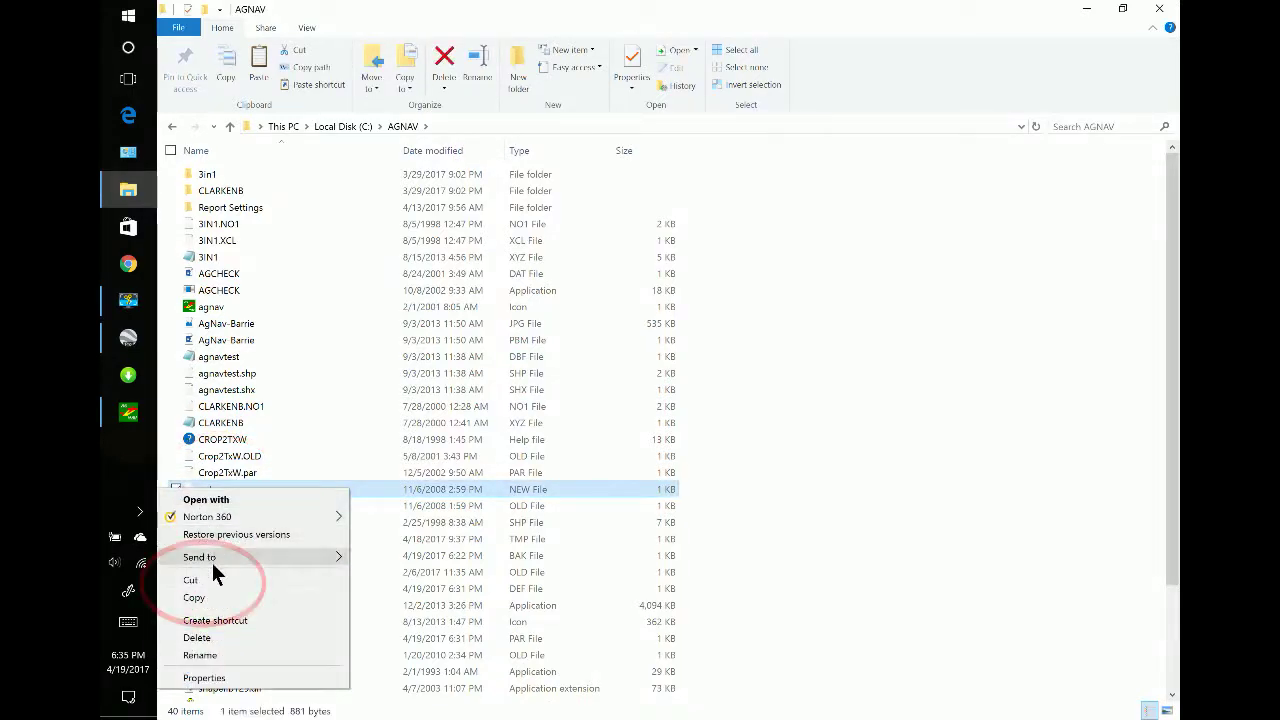
pyautogui.click(213, 601)
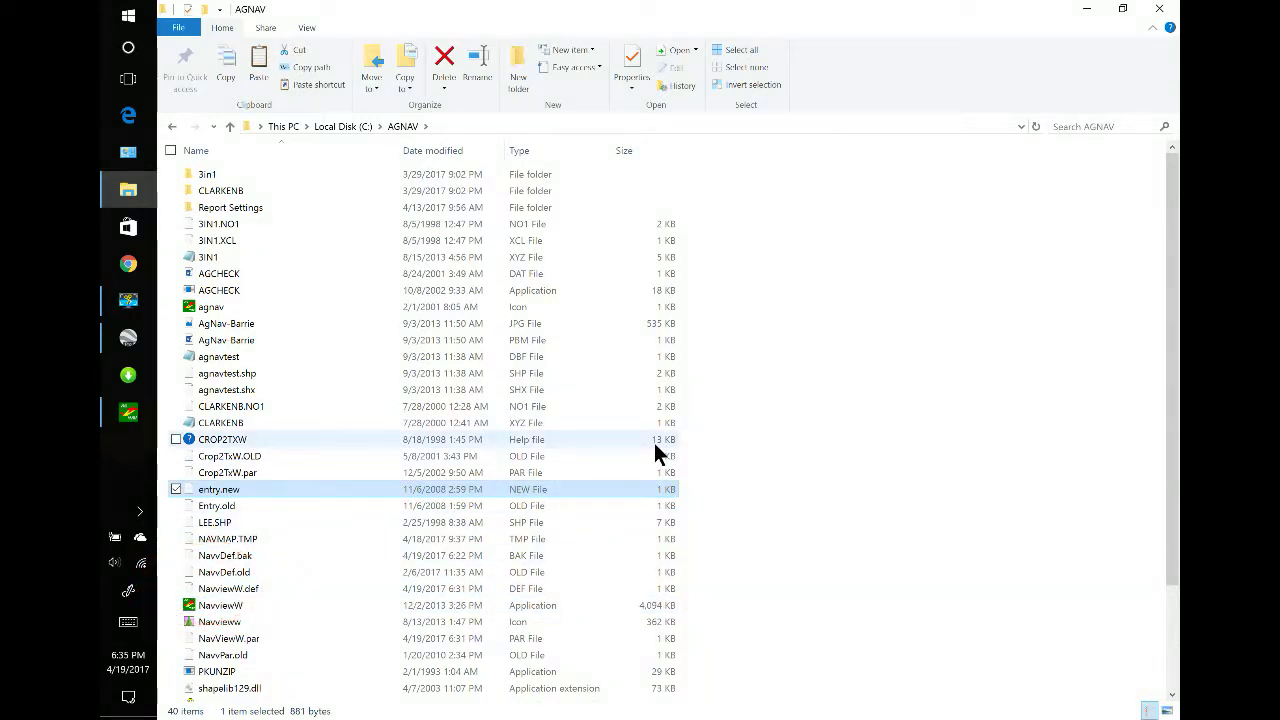
pyautogui.click(1159, 8)
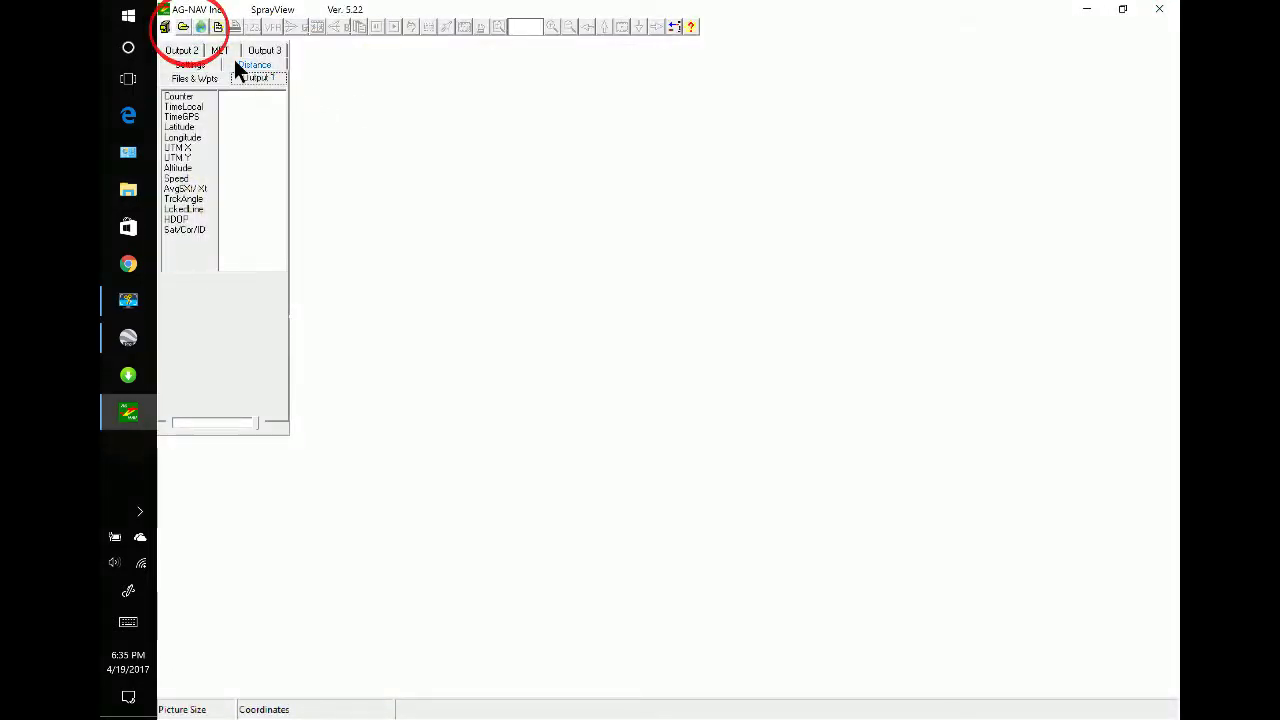
# - Load entry.new from the Work up folder, keep Units at U.S., and save its parameters
pyautogui.click(184, 28)
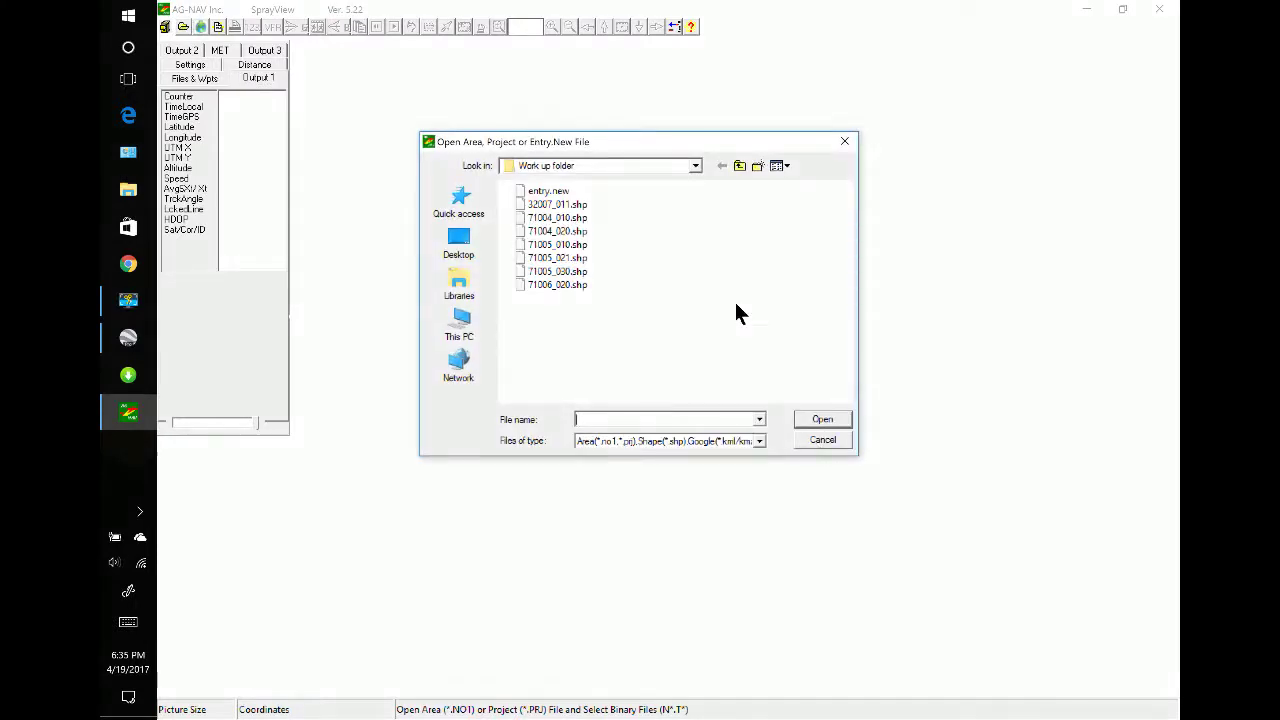
pyautogui.doubleClick(546, 191)
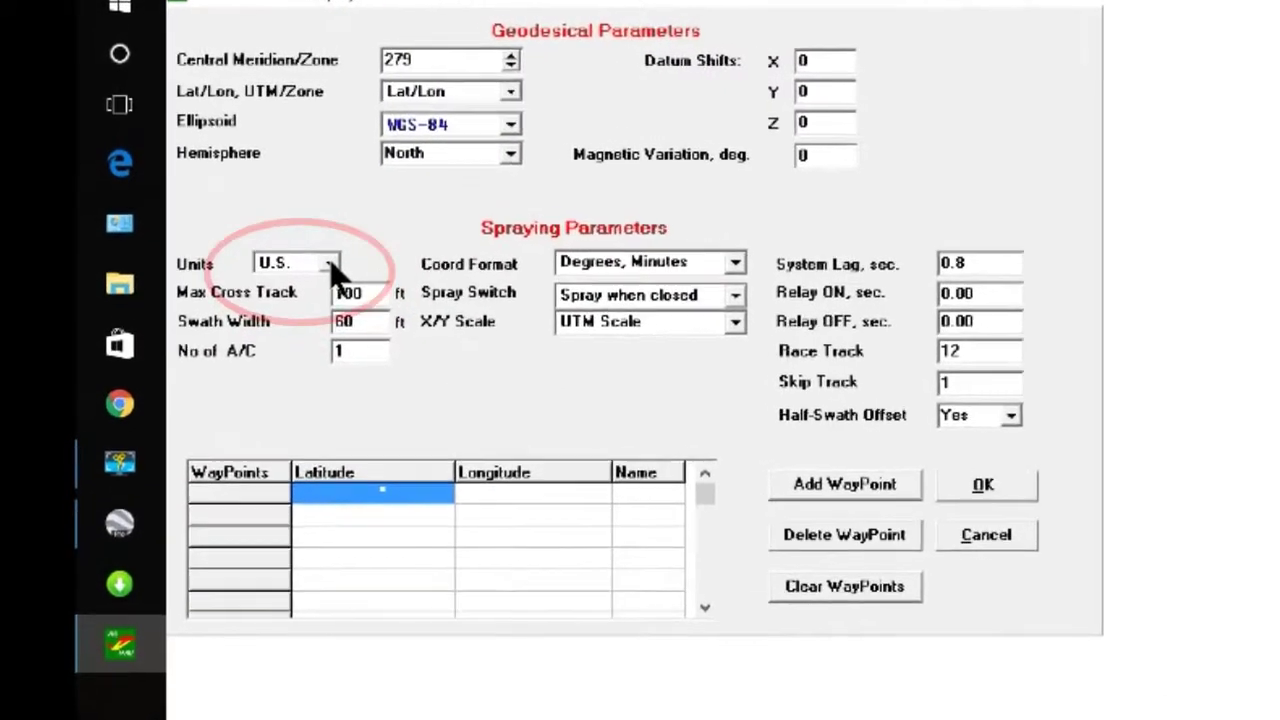
pyautogui.click(330, 264)
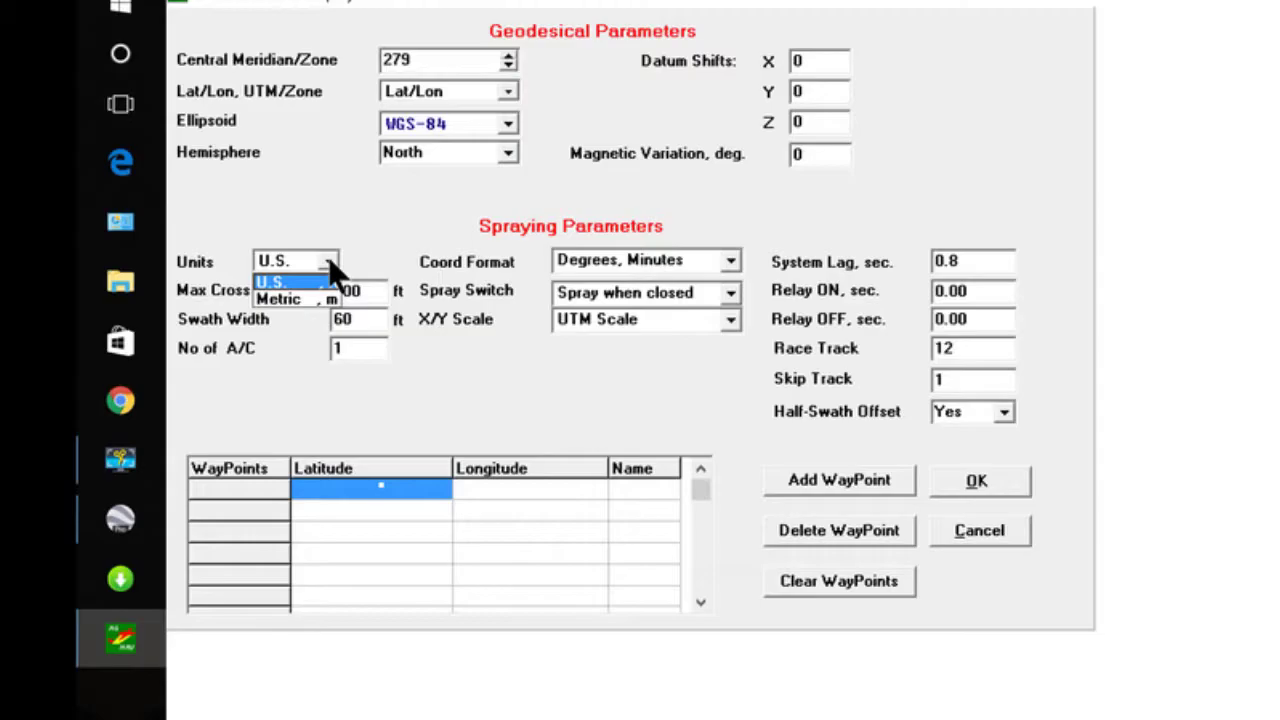
pyautogui.click(330, 262)
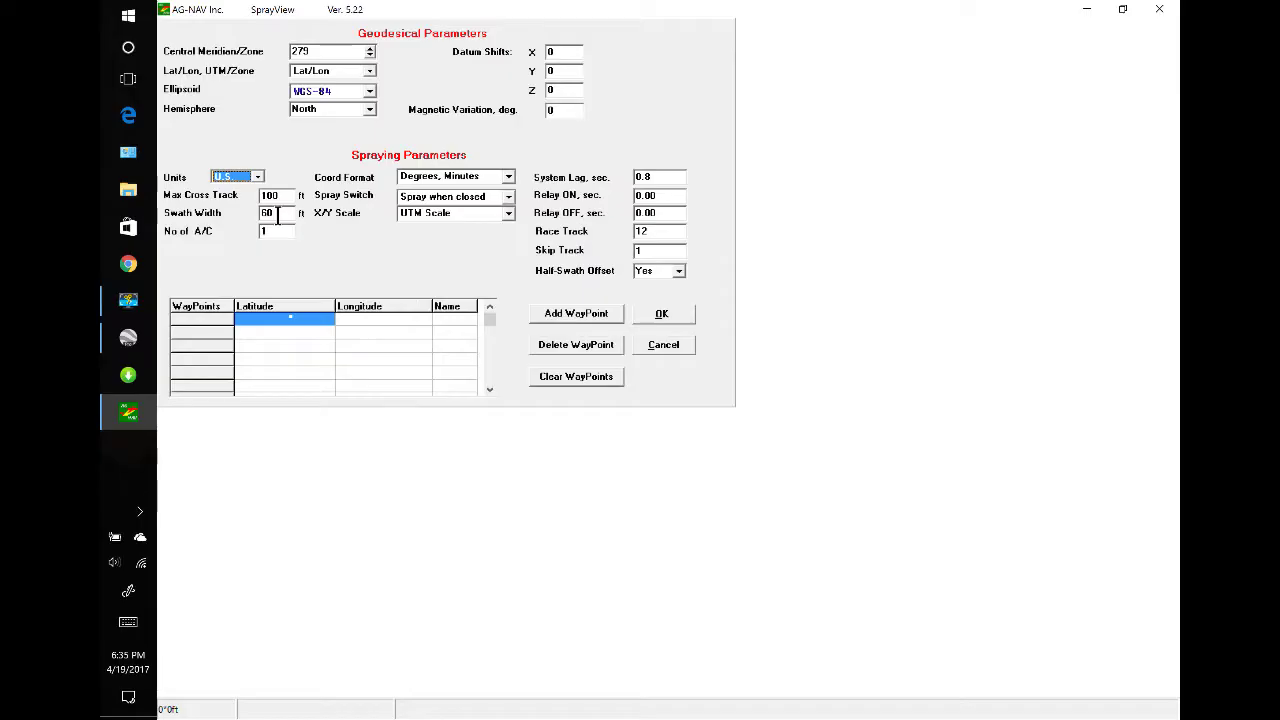
pyautogui.click(661, 314)
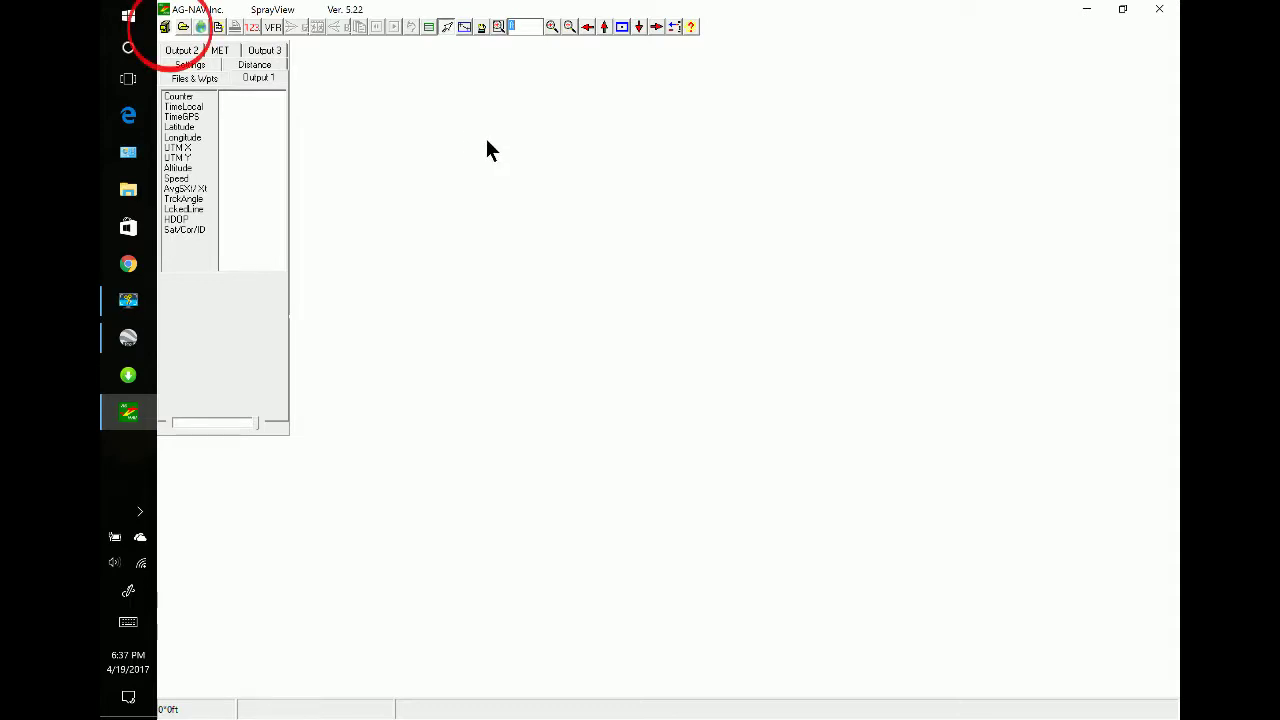
# - Open Import > Batch Conversion (Shp to Area/Prj) from the Open Menu
pyautogui.click(166, 28)
pyautogui.moveTo(160, 157)
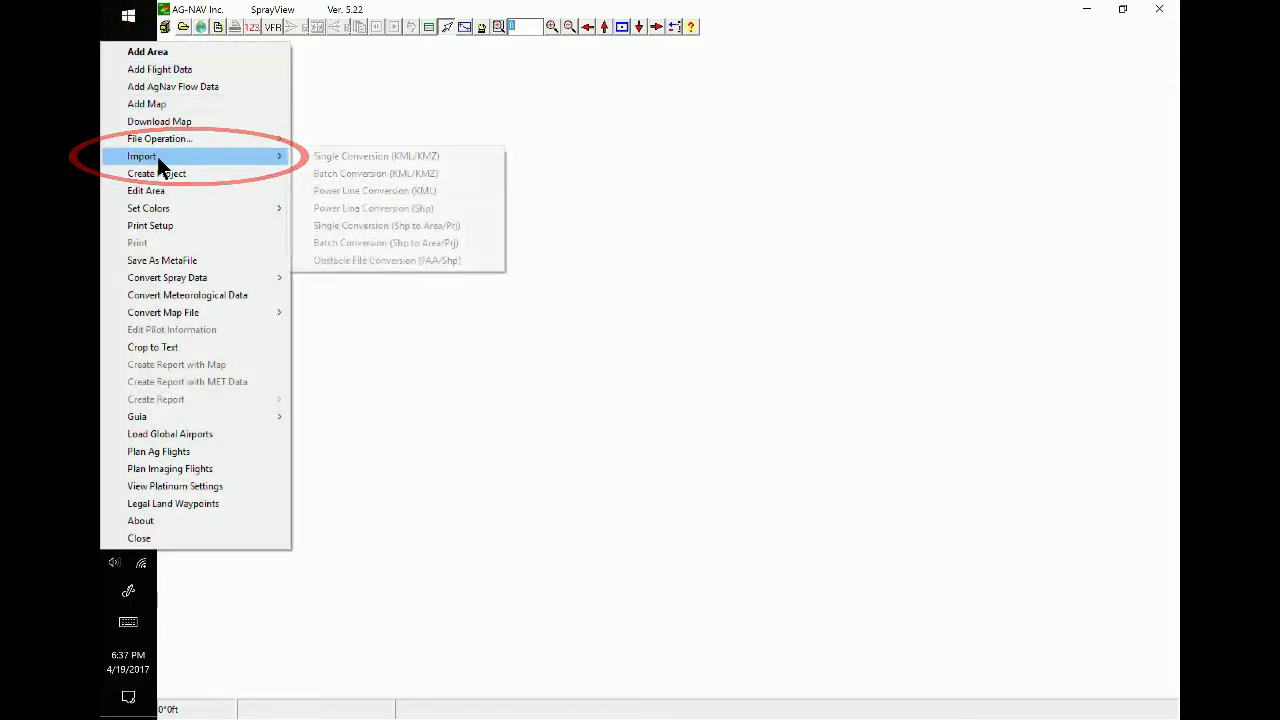
pyautogui.click(338, 242)
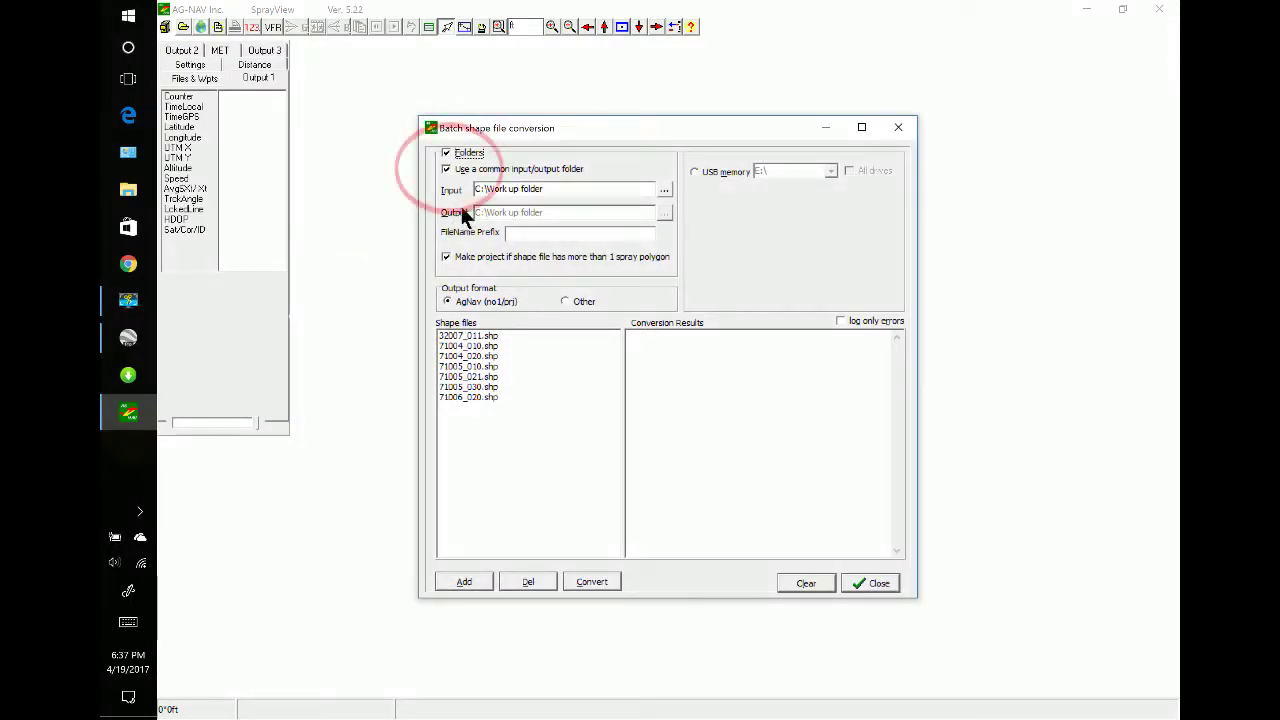
# - In Folders mode with prefix wuf, convert all seven Work up folder shapefiles and close the dialog
pyautogui.click(446, 152)
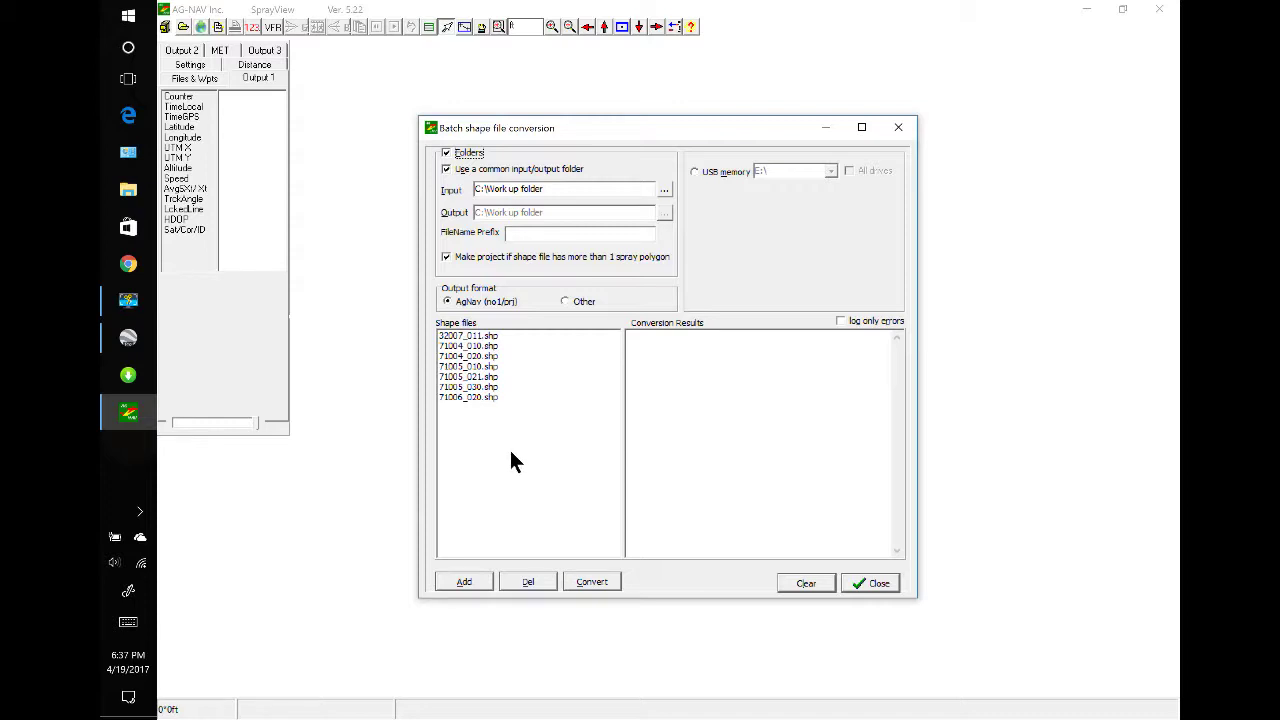
pyautogui.click(526, 233)
pyautogui.click(128, 623)
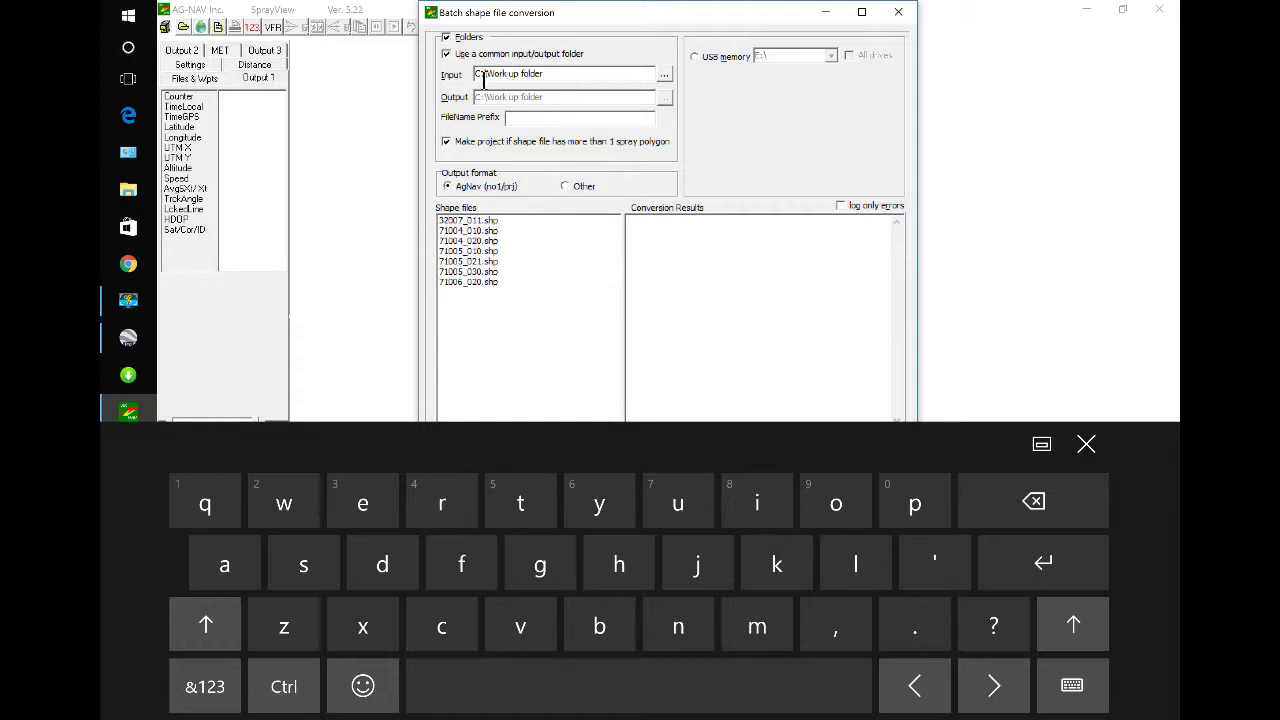
pyautogui.click(286, 506)
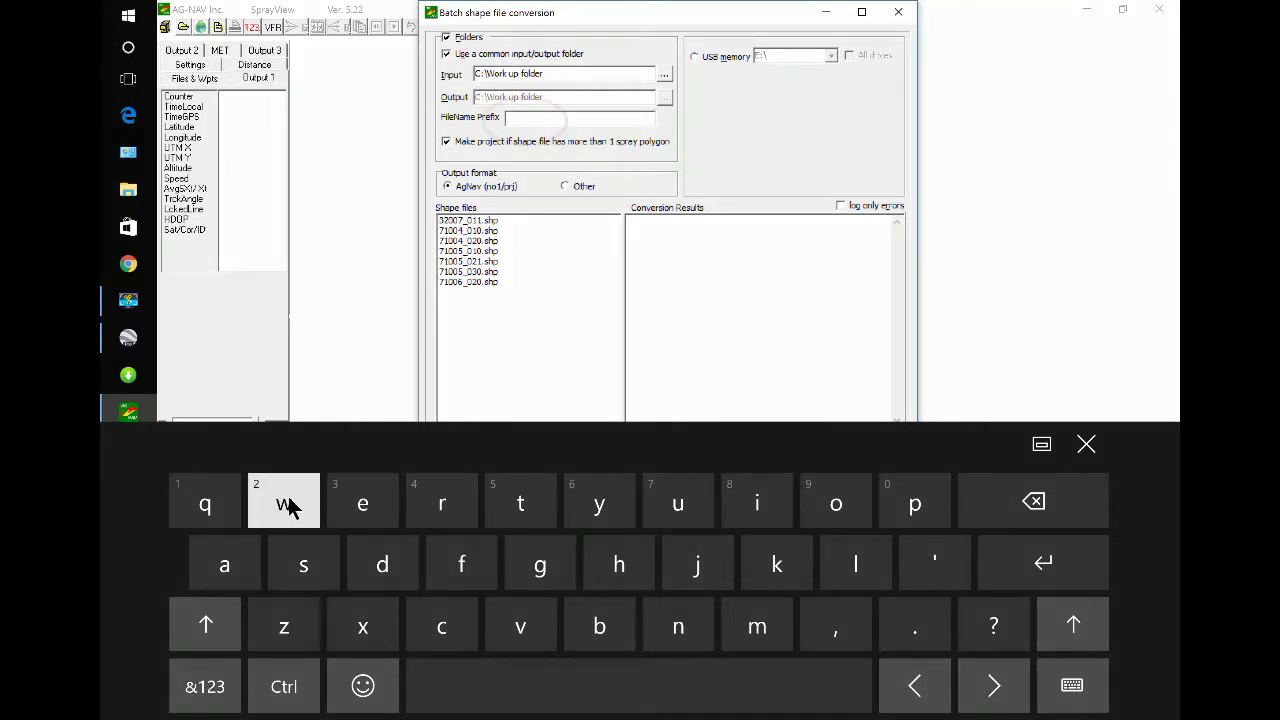
pyautogui.click(676, 505)
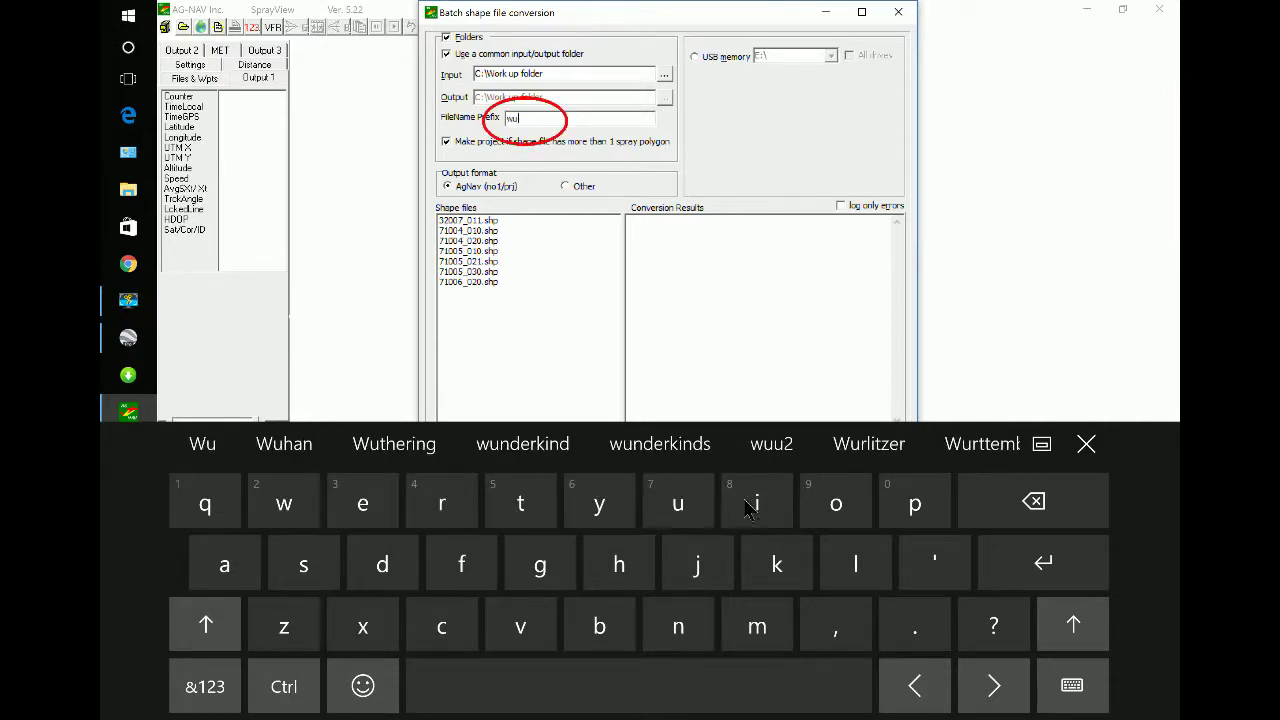
pyautogui.click(459, 569)
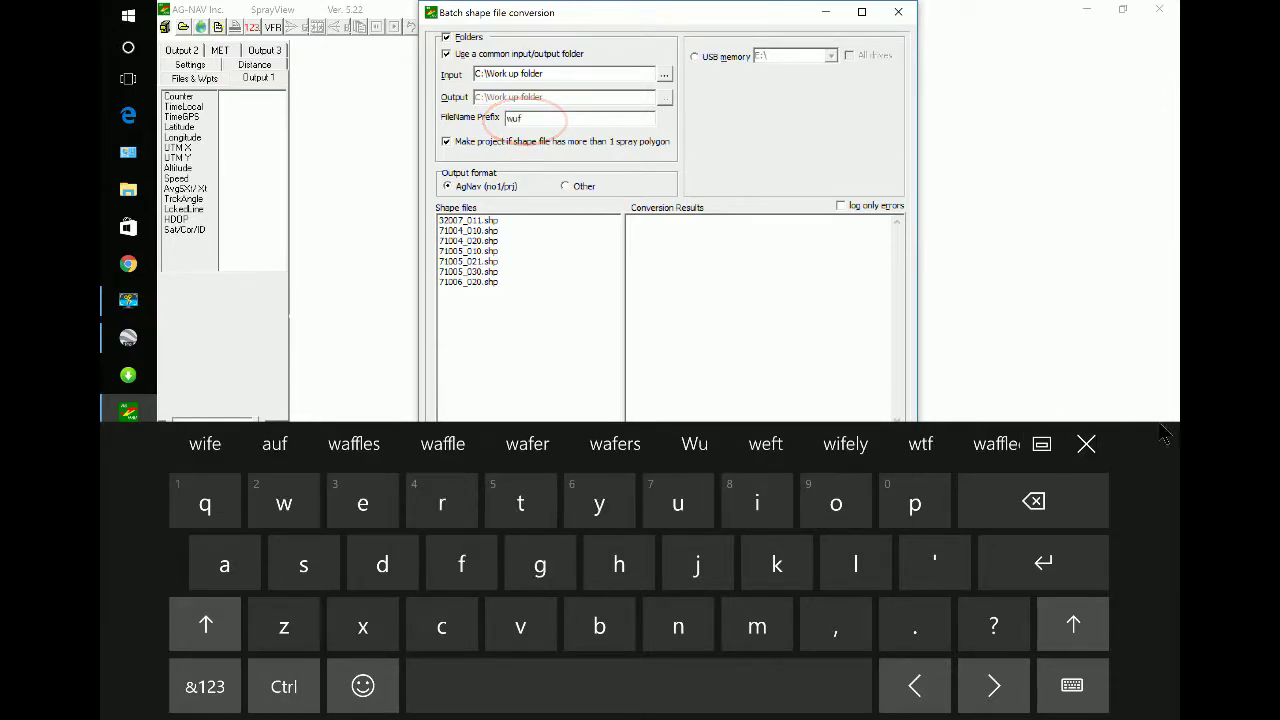
pyautogui.click(1087, 444)
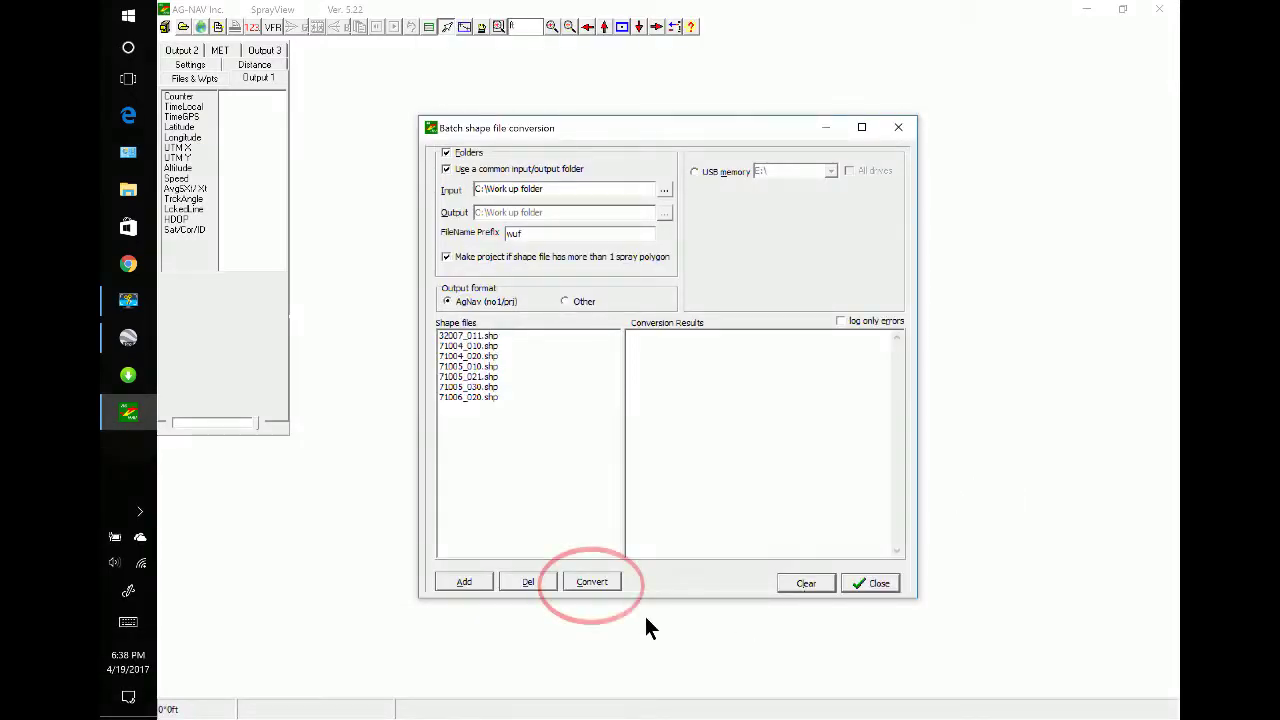
pyautogui.click(582, 581)
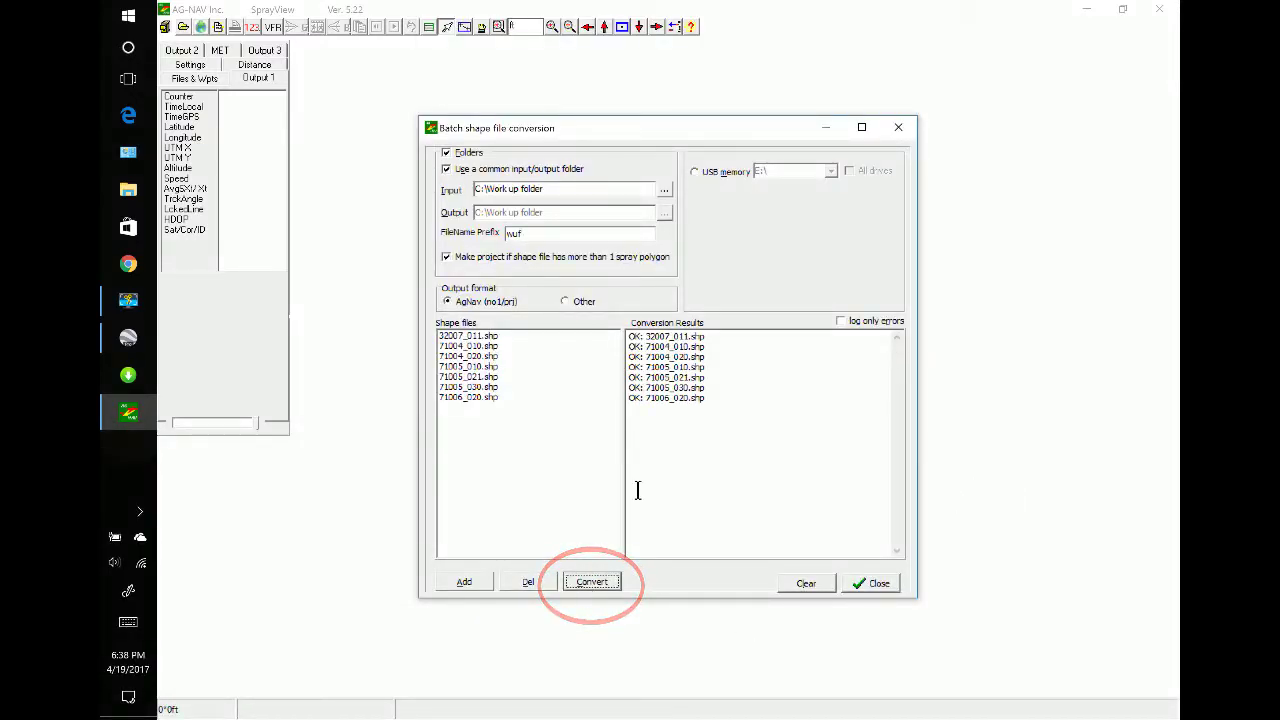
pyautogui.click(869, 582)
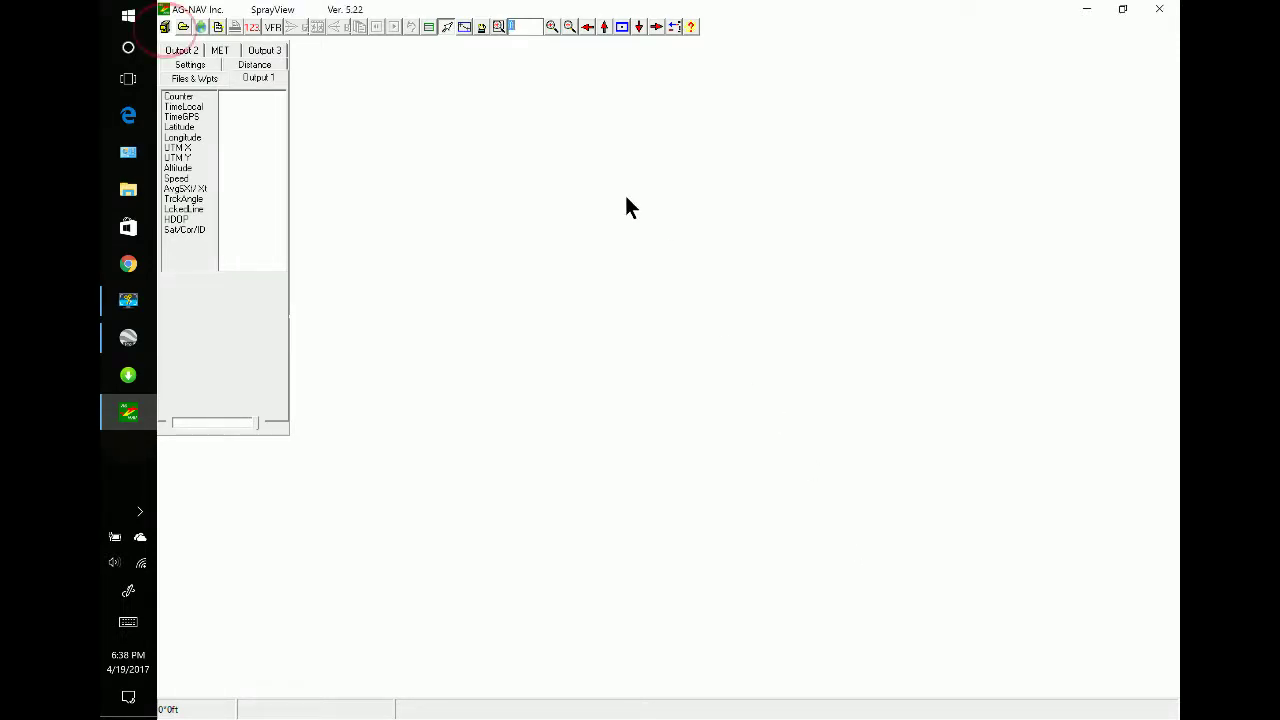
# - Reopen the Batch Conversion (Shp to Area/Prj) dialog
pyautogui.click(166, 28)
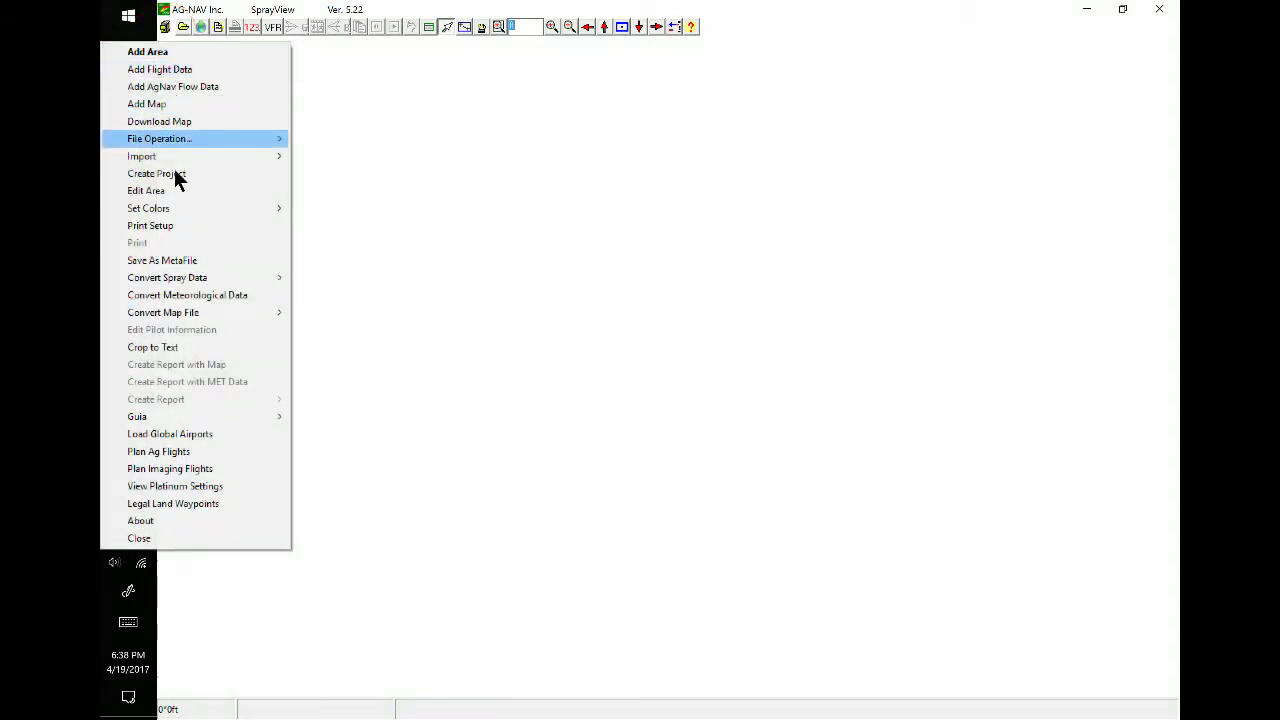
pyautogui.moveTo(194, 158)
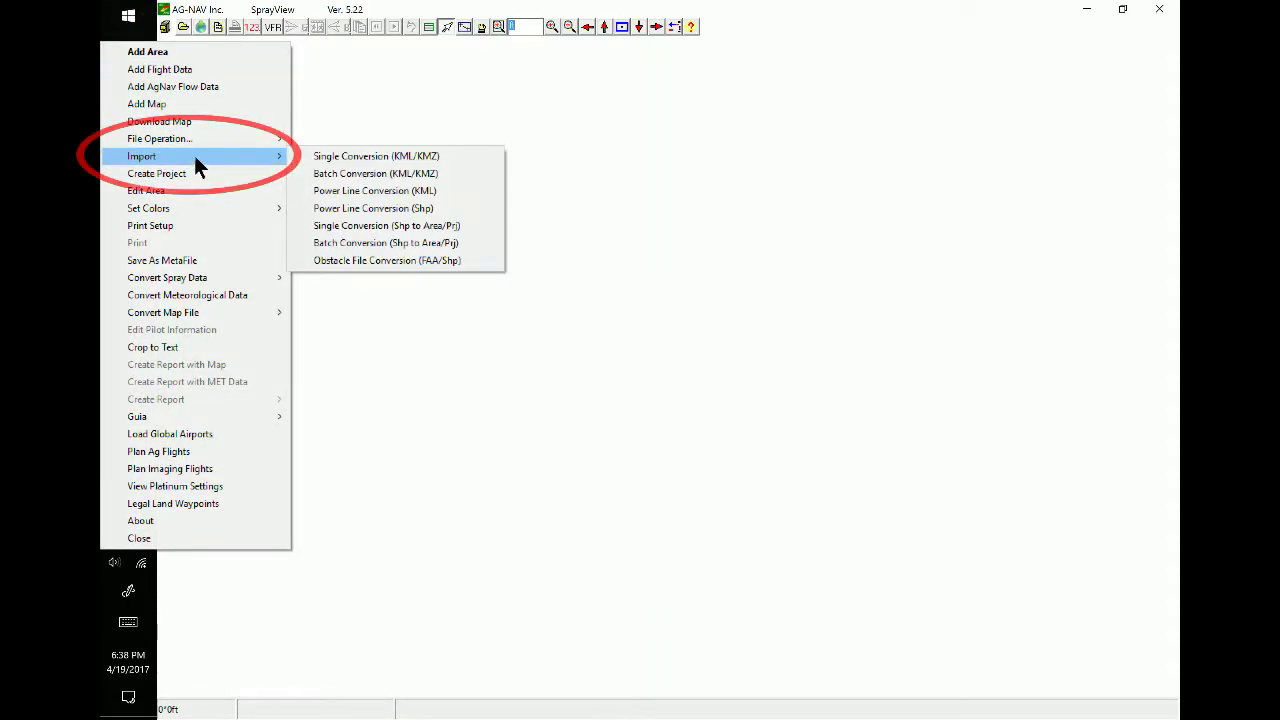
pyautogui.click(337, 243)
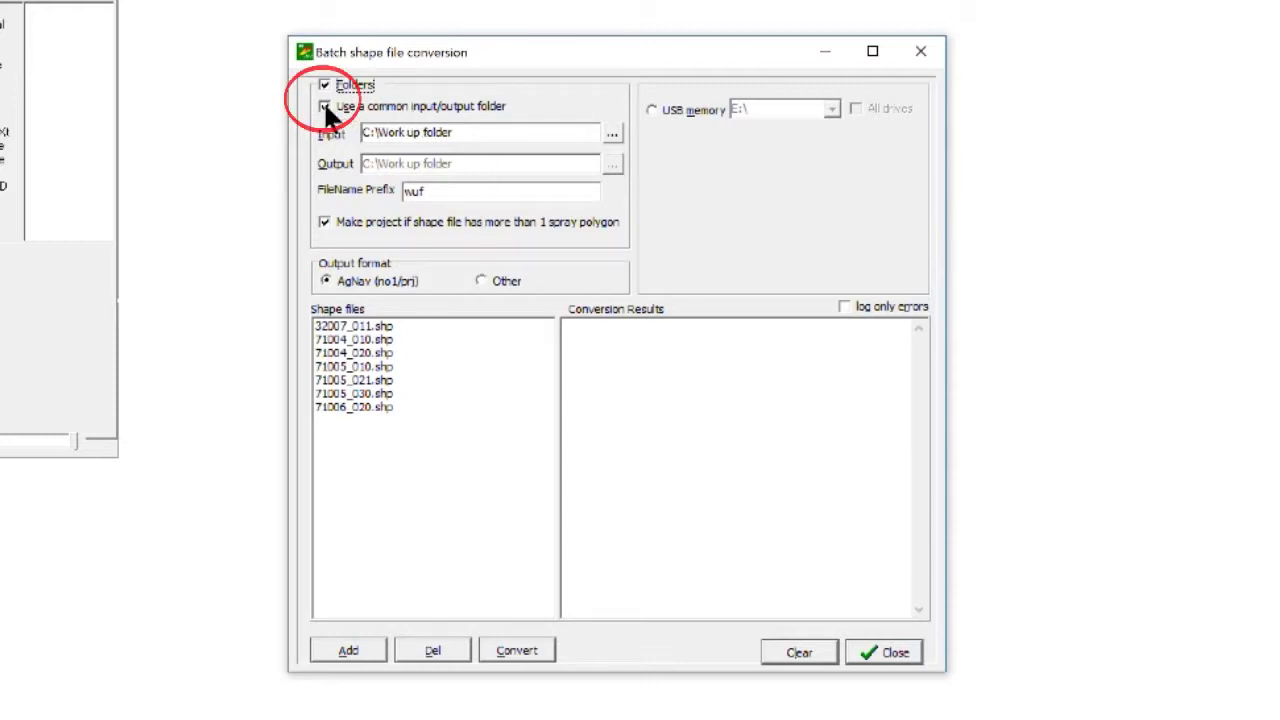
# - Set the output folder to drive E:\, keeping C:\Work up folder as input
pyautogui.click(612, 163)
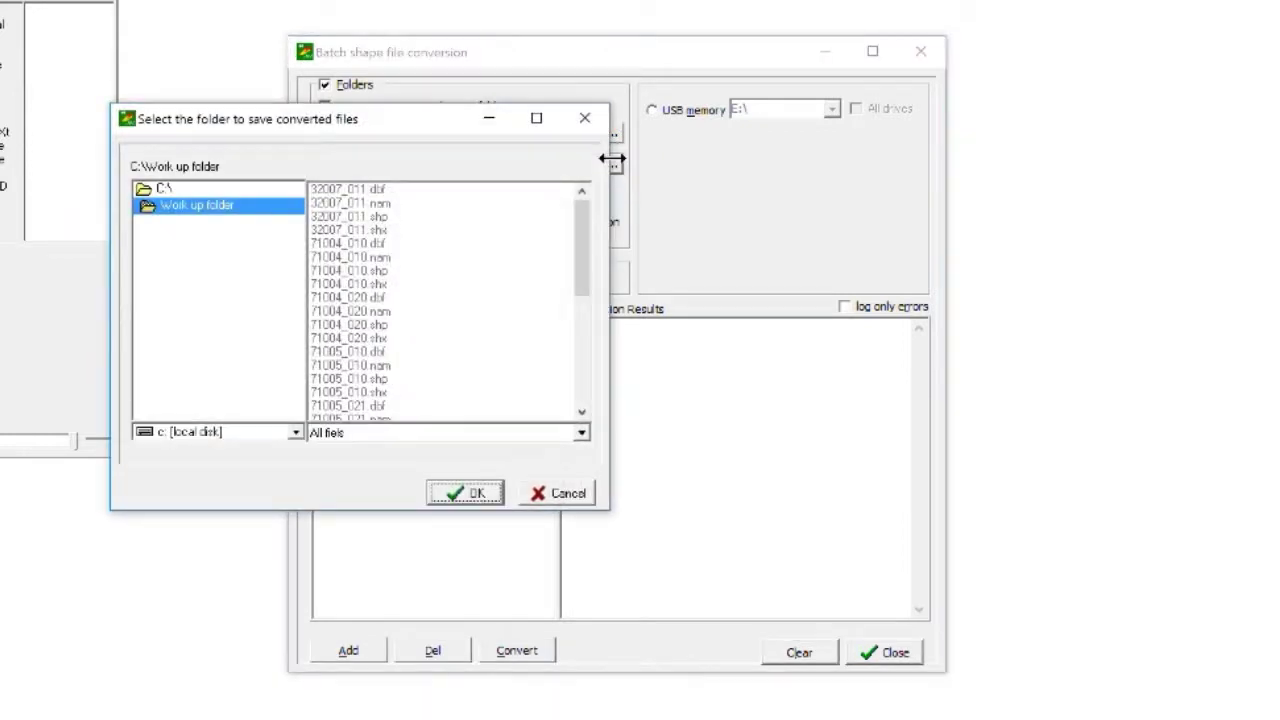
pyautogui.click(295, 432)
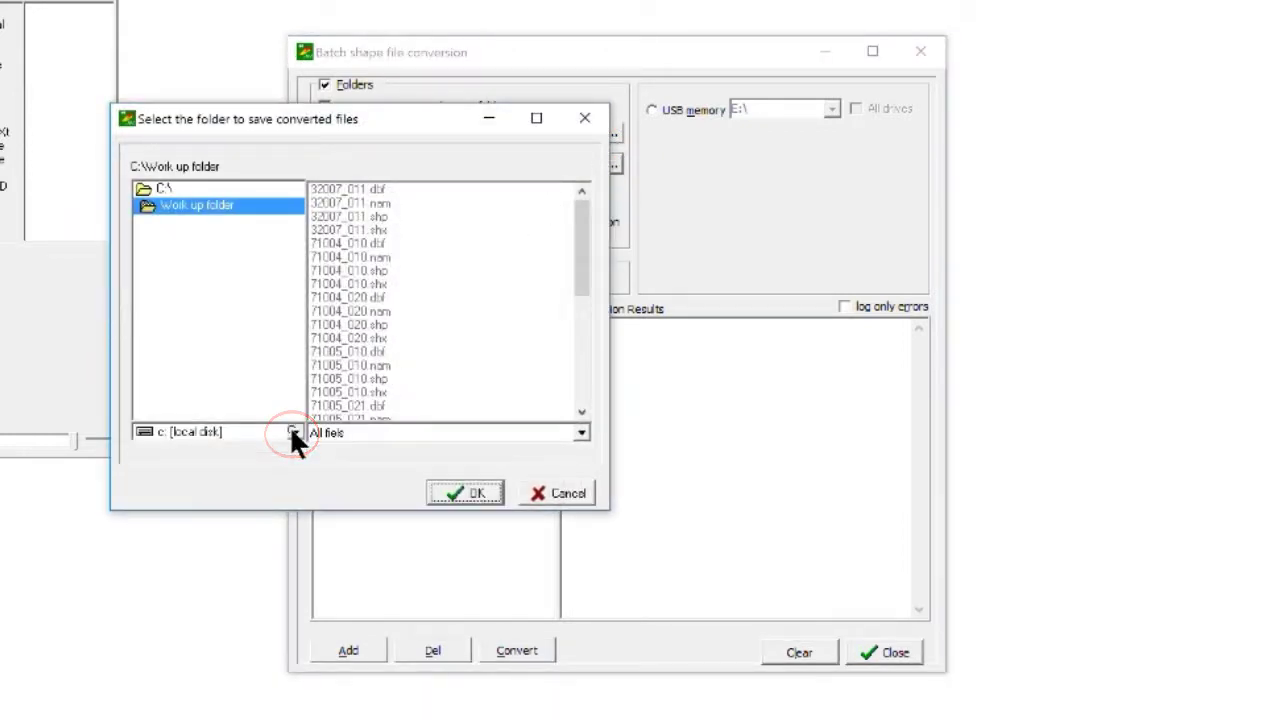
pyautogui.click(213, 477)
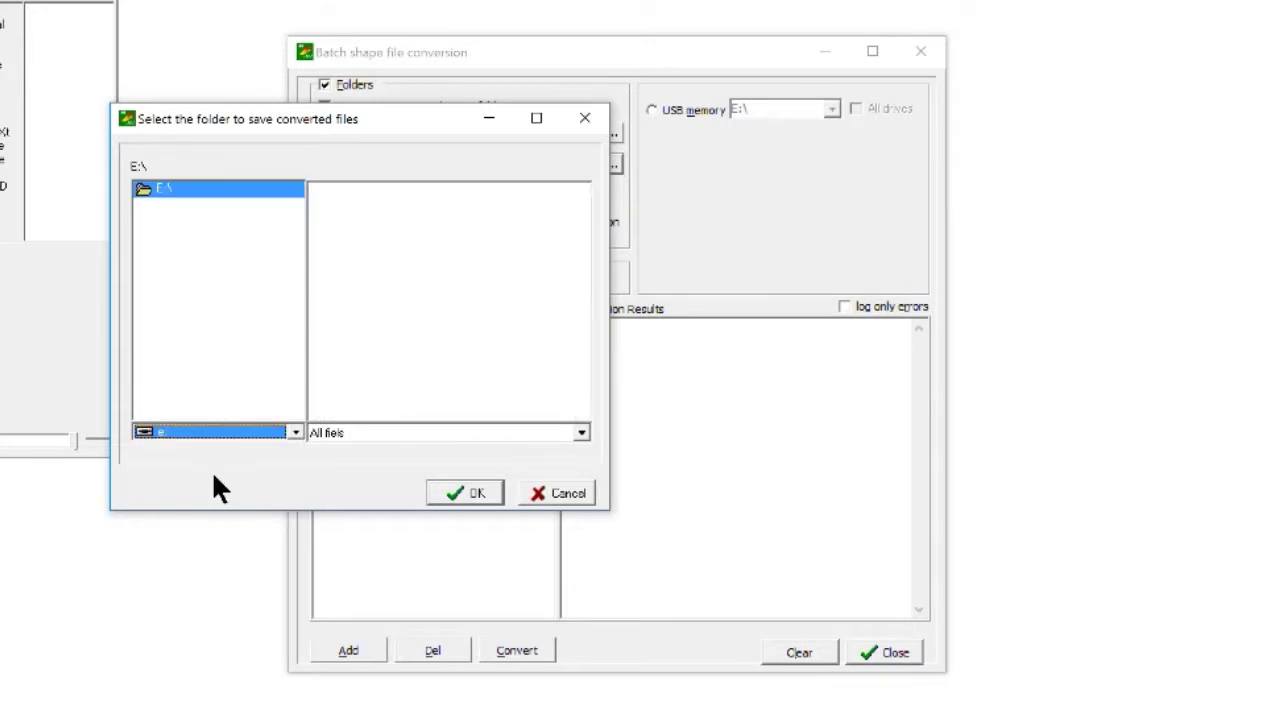
pyautogui.click(462, 493)
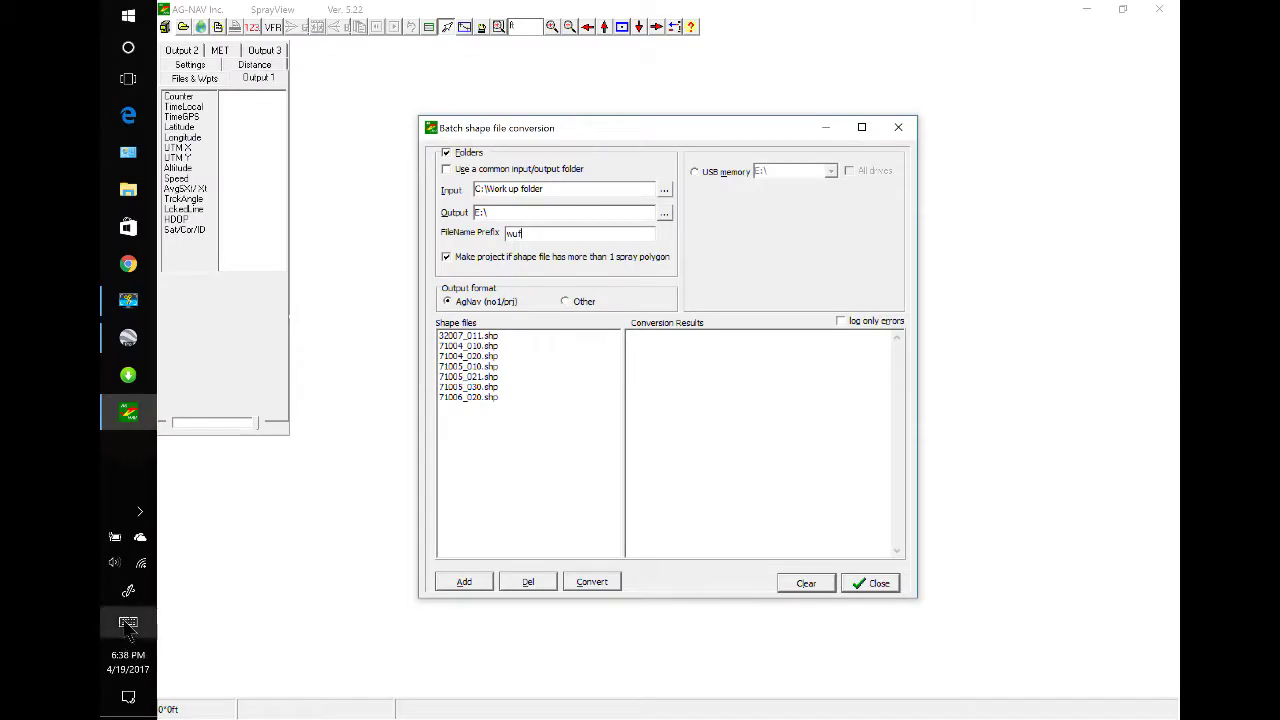
# - Replace prefix wuf with usb, convert all seven shapefiles to E:\, and close the dialog
pyautogui.click(127, 627)
pyautogui.click(1038, 500)
pyautogui.click(1038, 500)
pyautogui.click(1036, 498)
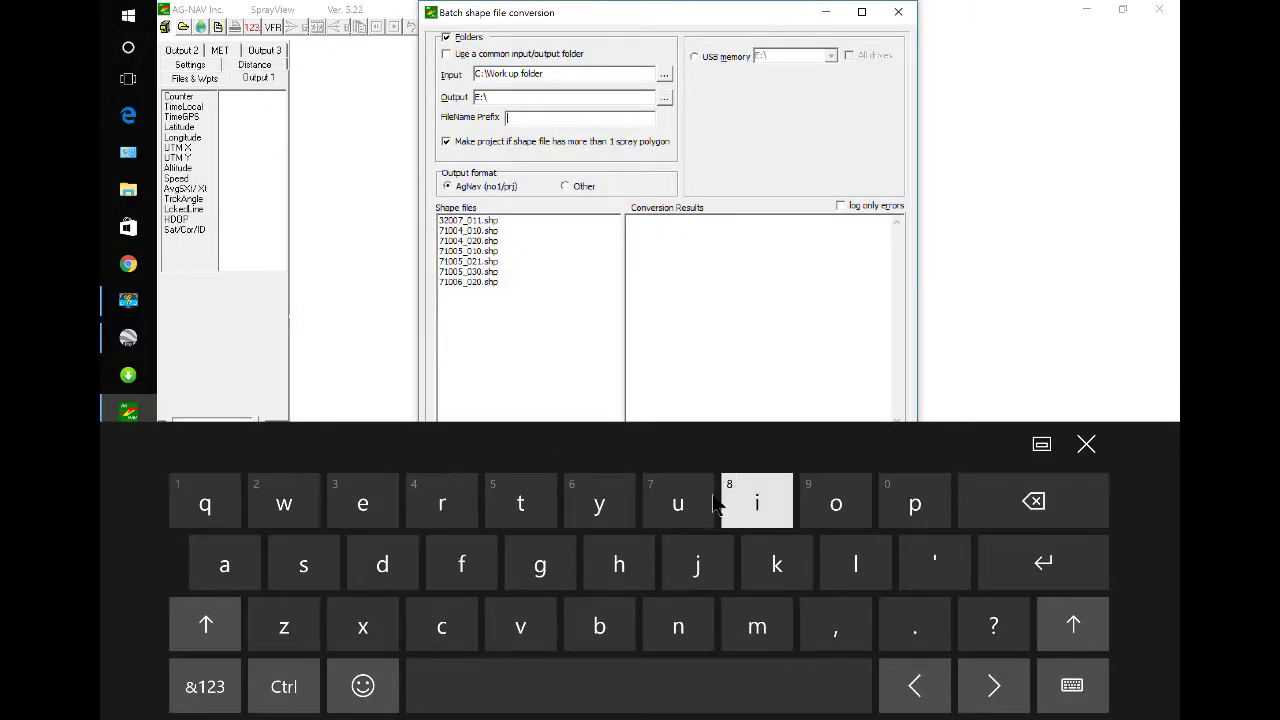
pyautogui.click(680, 505)
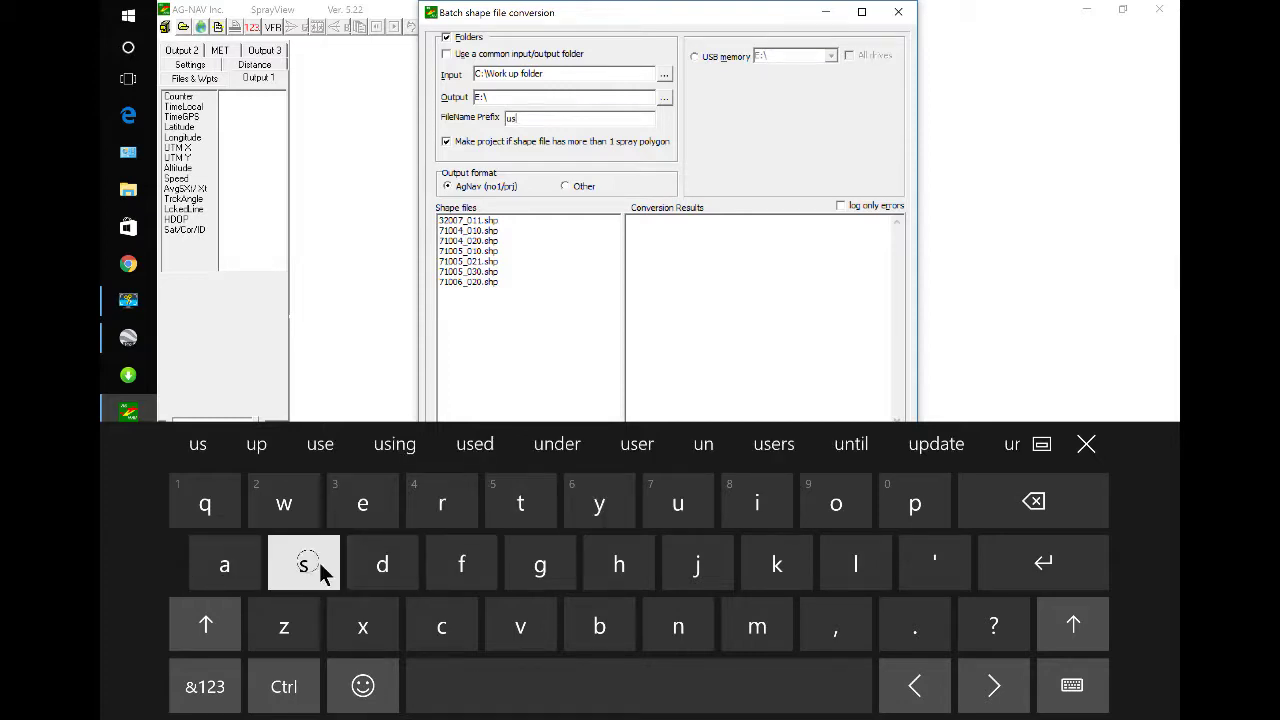
pyautogui.click(598, 625)
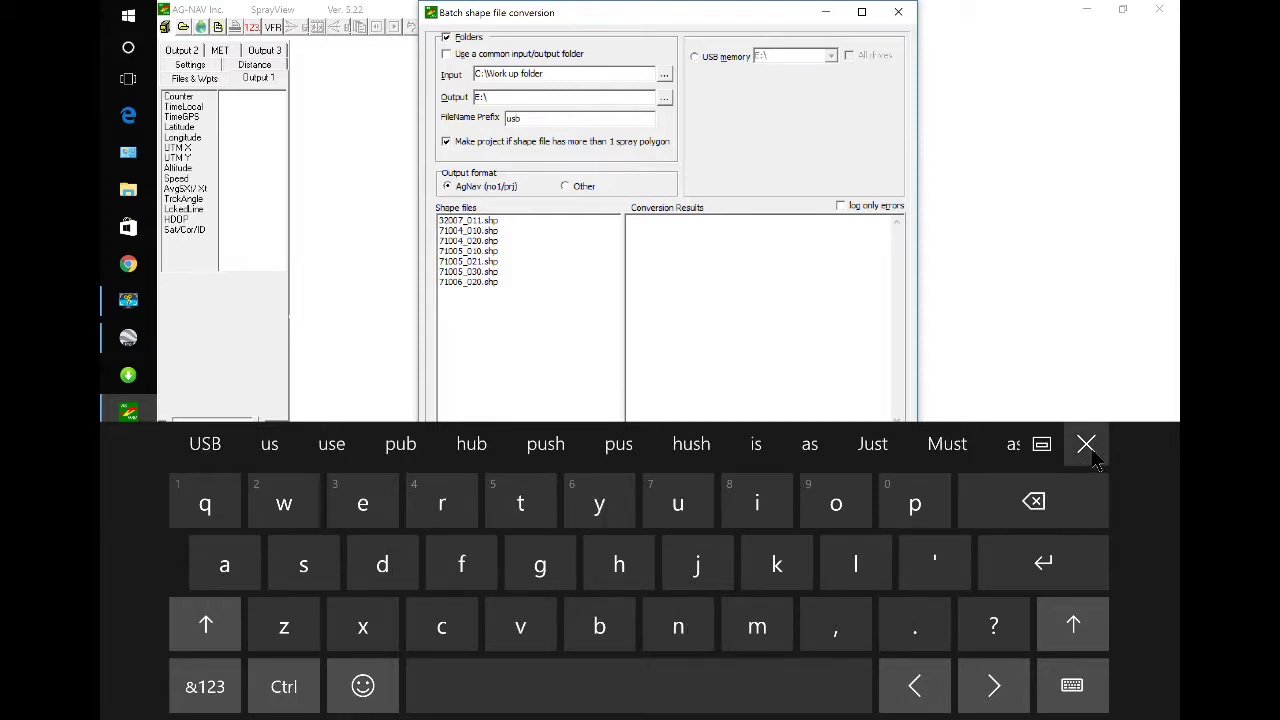
pyautogui.click(1090, 447)
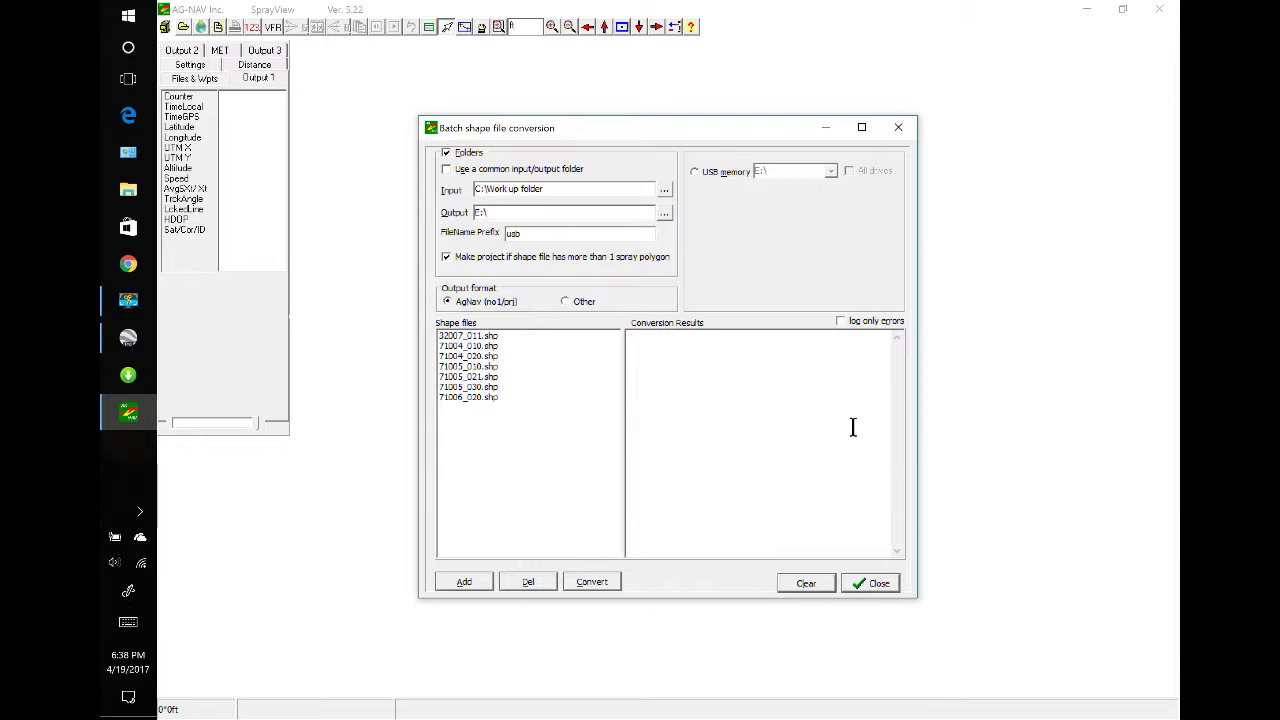
pyautogui.click(590, 579)
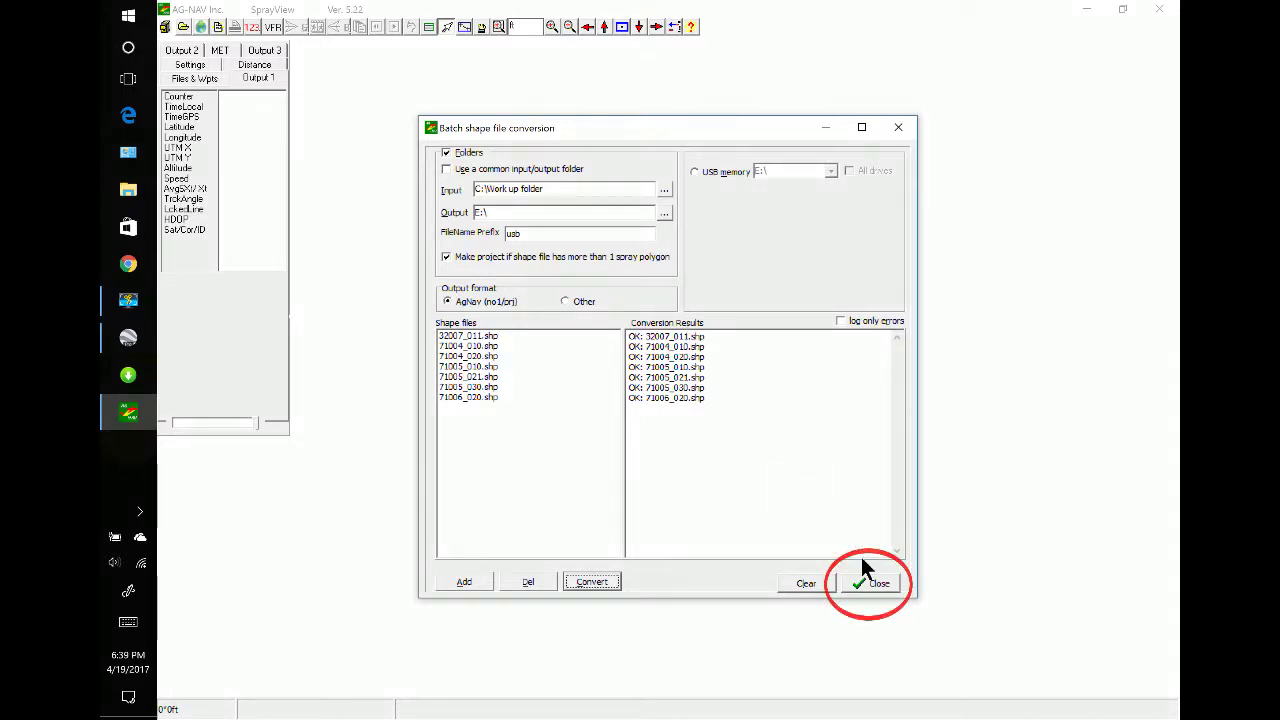
pyautogui.click(869, 581)
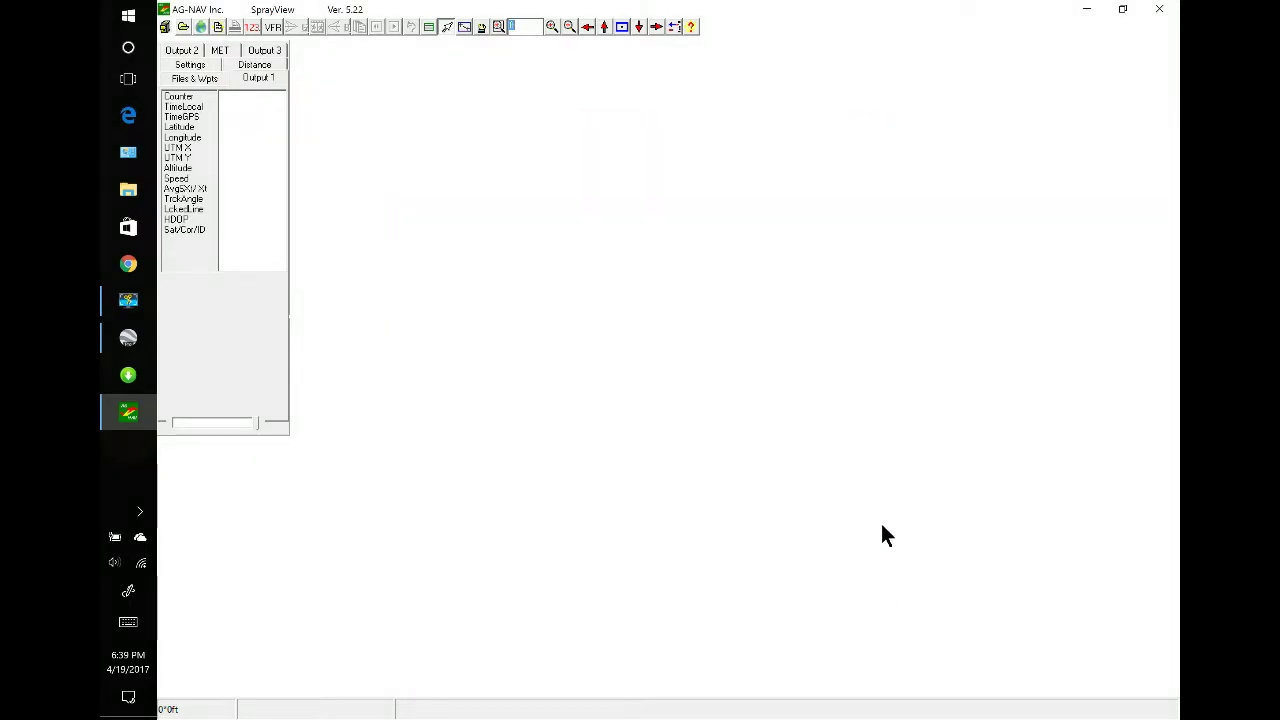
# - Reopen the Batch Conversion (Shp to Area/Prj) dialog
pyautogui.click(165, 27)
pyautogui.moveTo(188, 155)
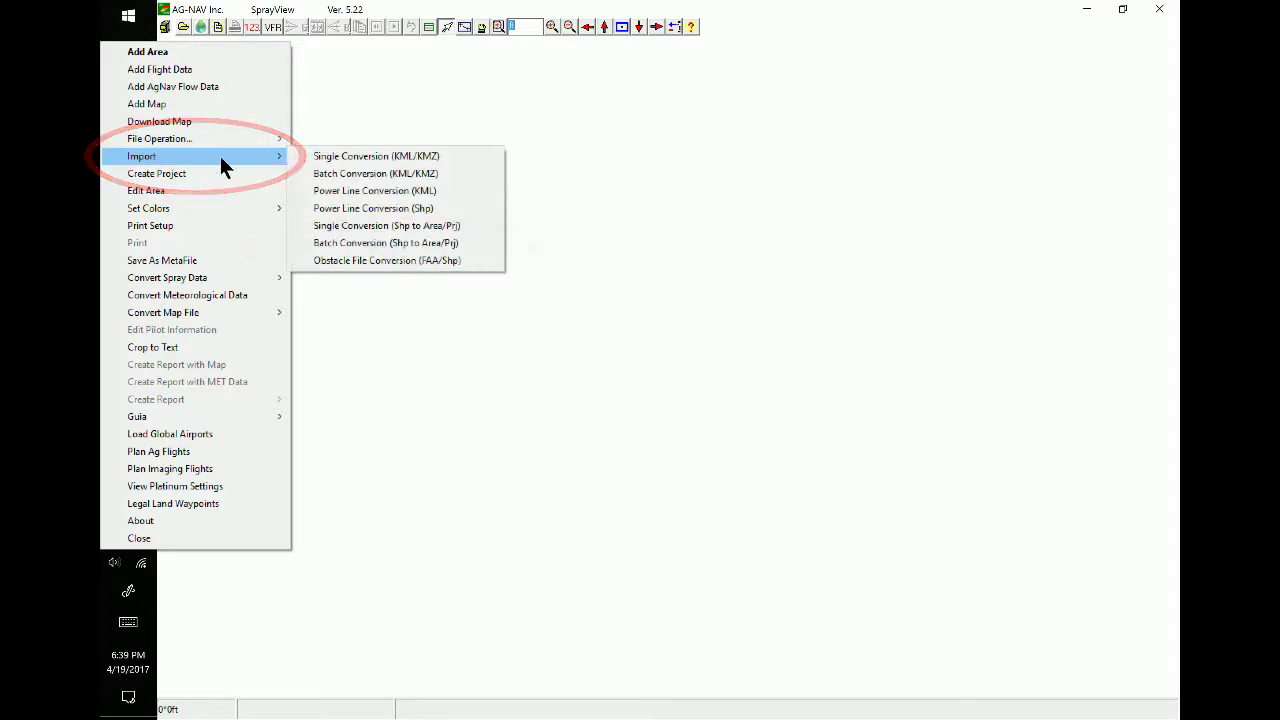
pyautogui.click(345, 244)
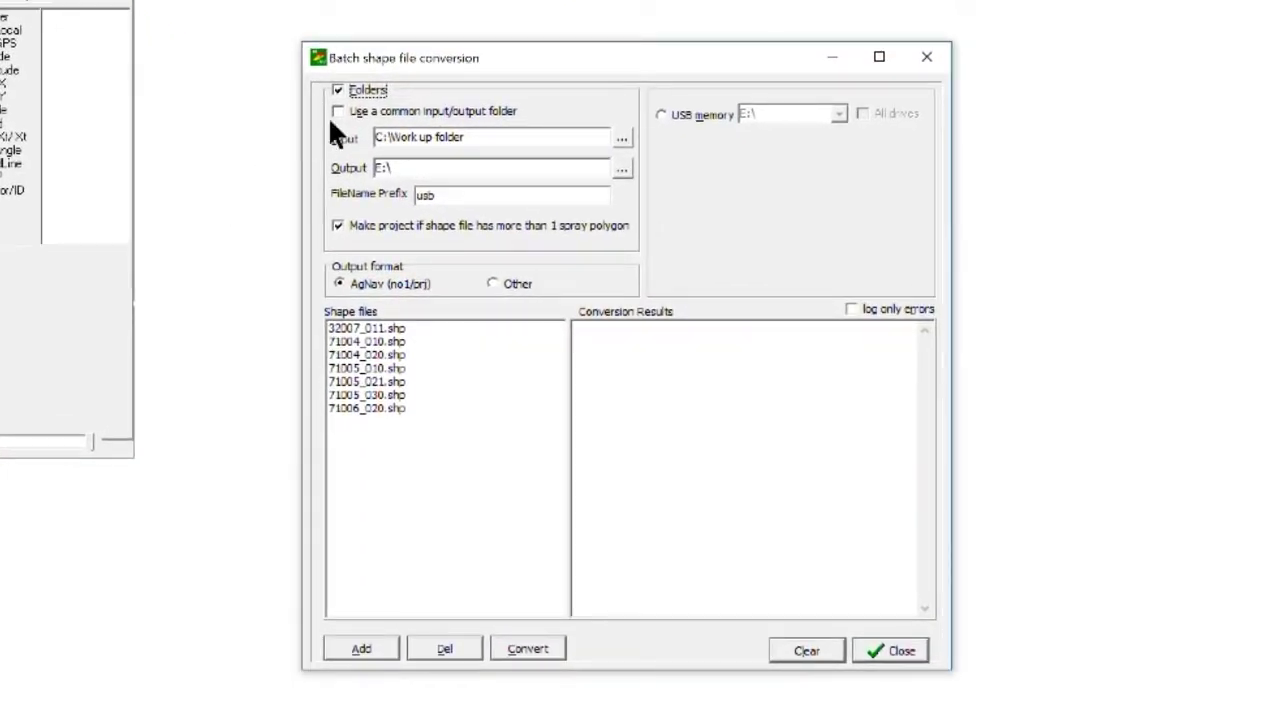
# - Delete 71006_020.shp, 71005_030.shp and 71005_021.shp from the shapefile list
pyautogui.click(382, 406)
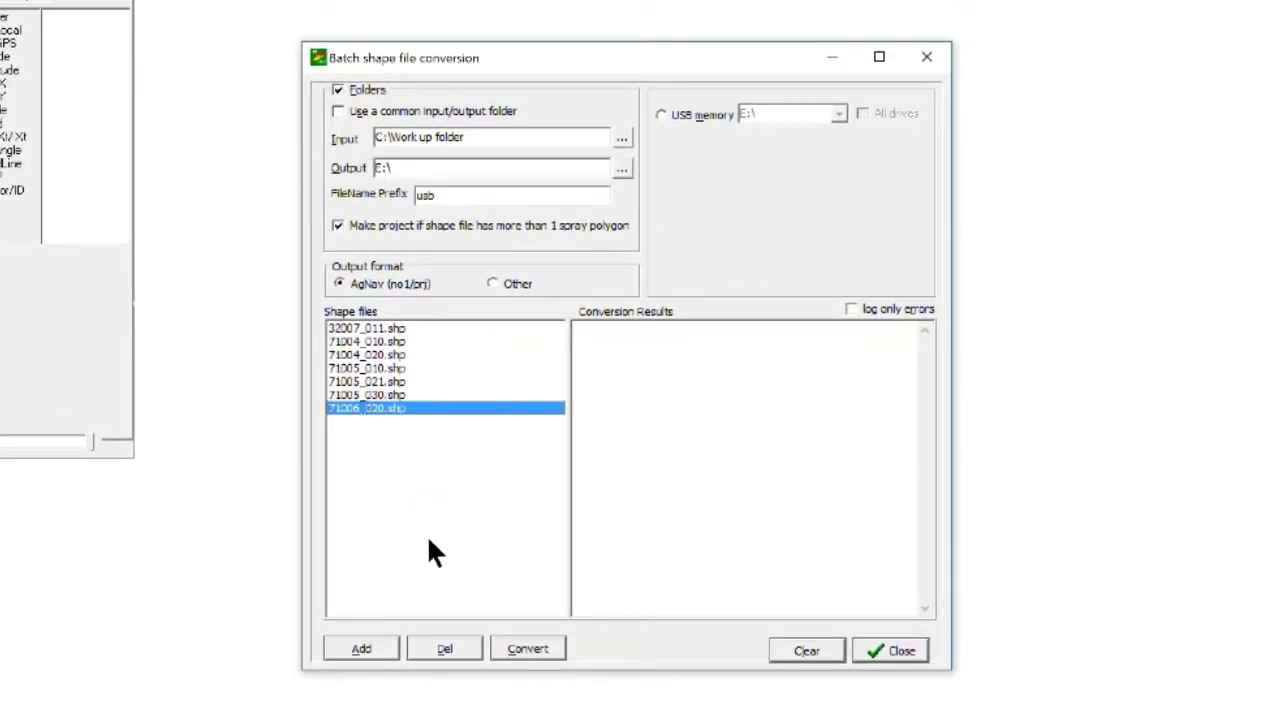
pyautogui.click(444, 647)
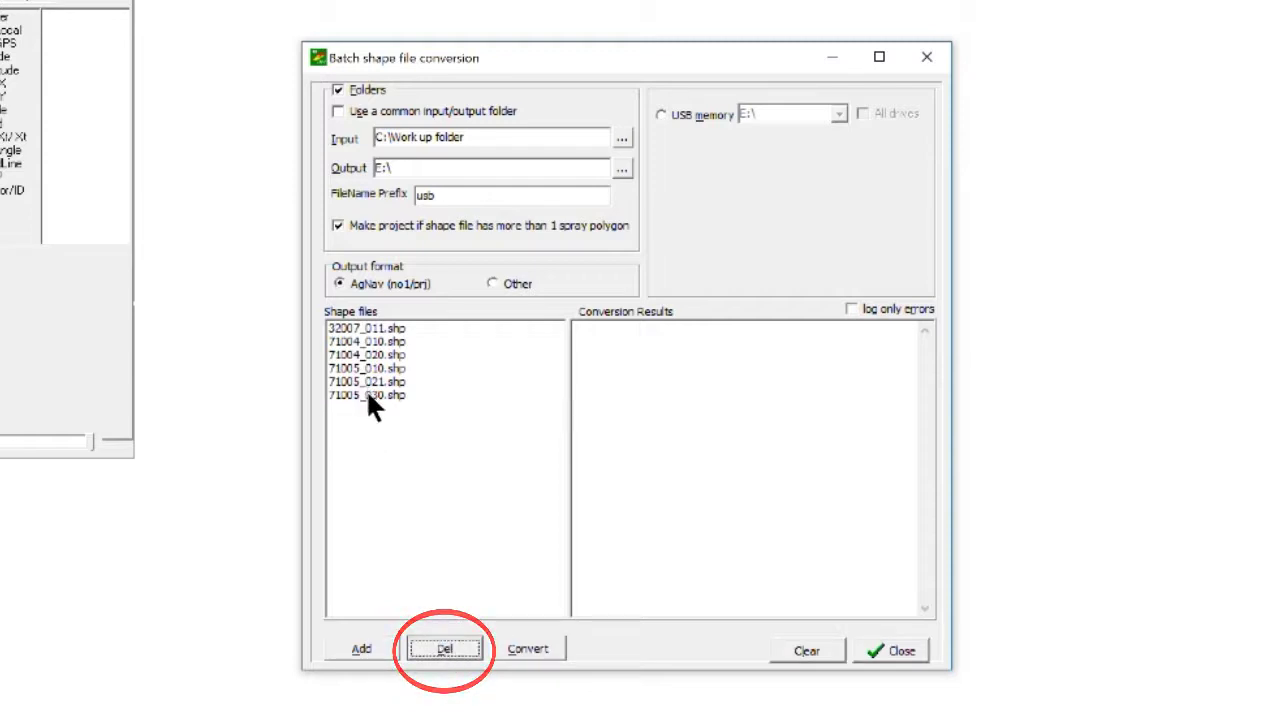
pyautogui.click(368, 396)
pyautogui.click(446, 648)
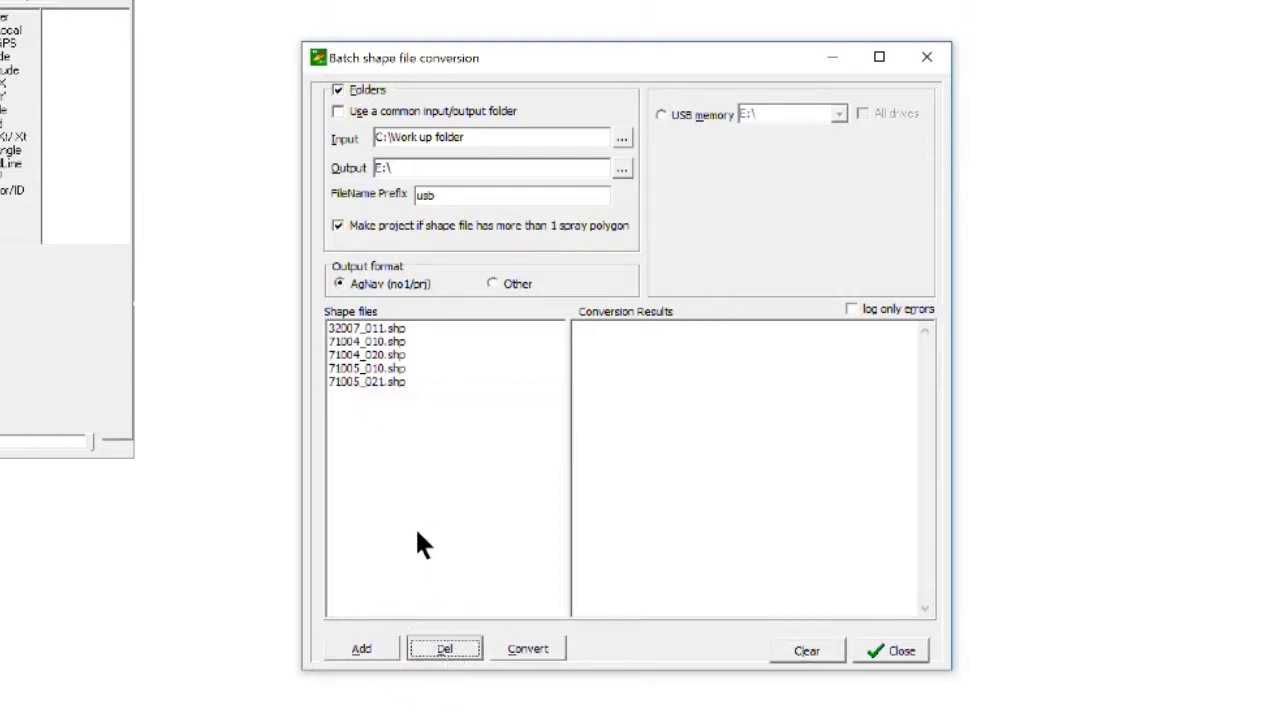
pyautogui.click(365, 380)
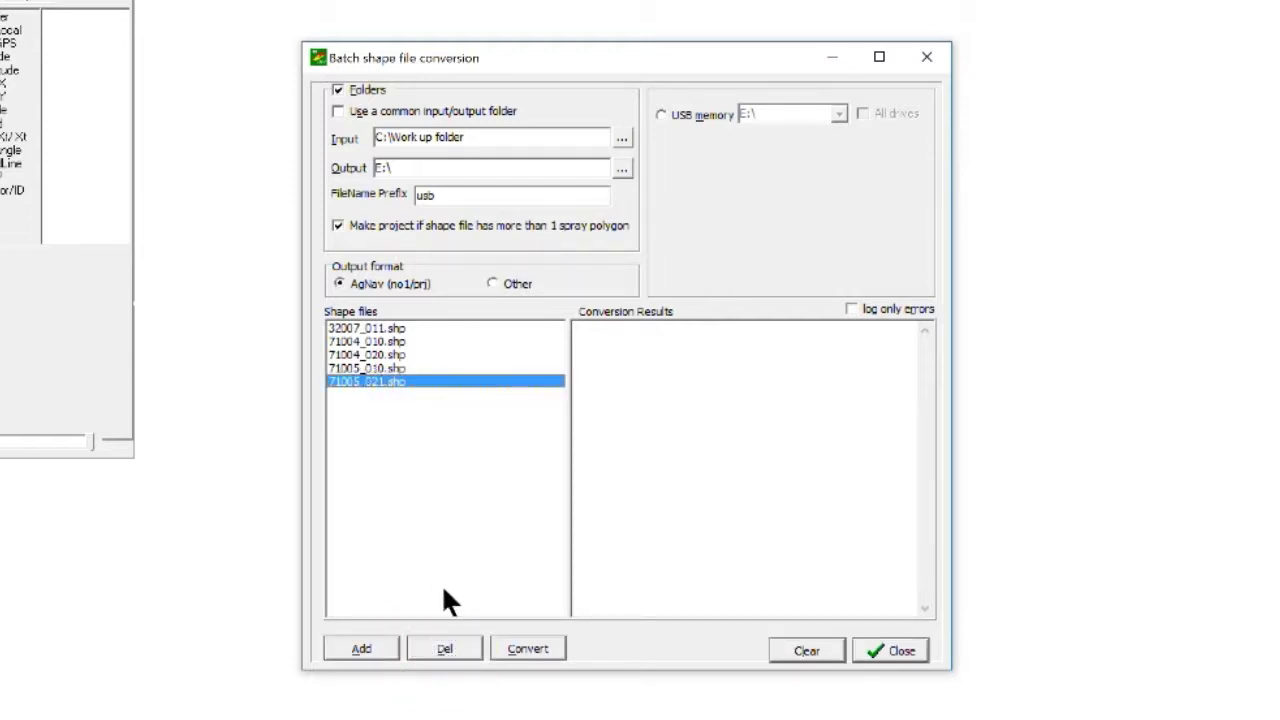
pyautogui.click(446, 648)
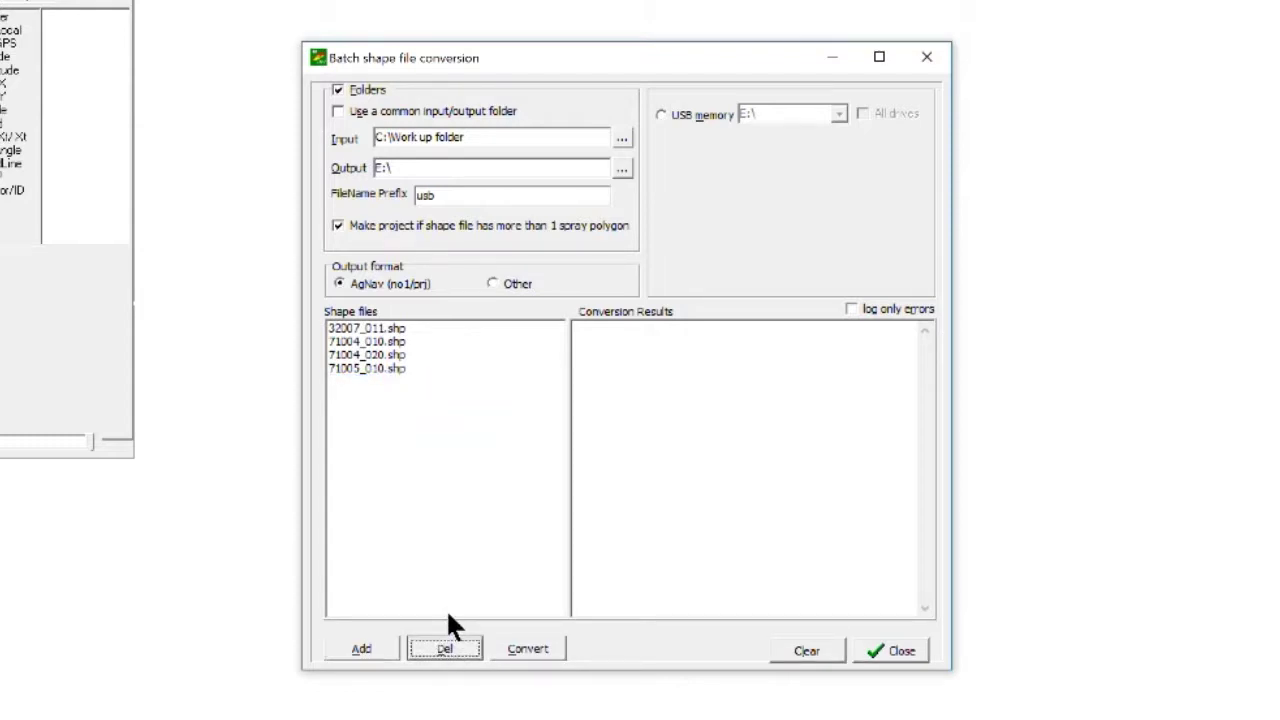
# - Switch off Folders mode and close the batch conversion dialog
pyautogui.click(368, 100)
pyautogui.click(339, 91)
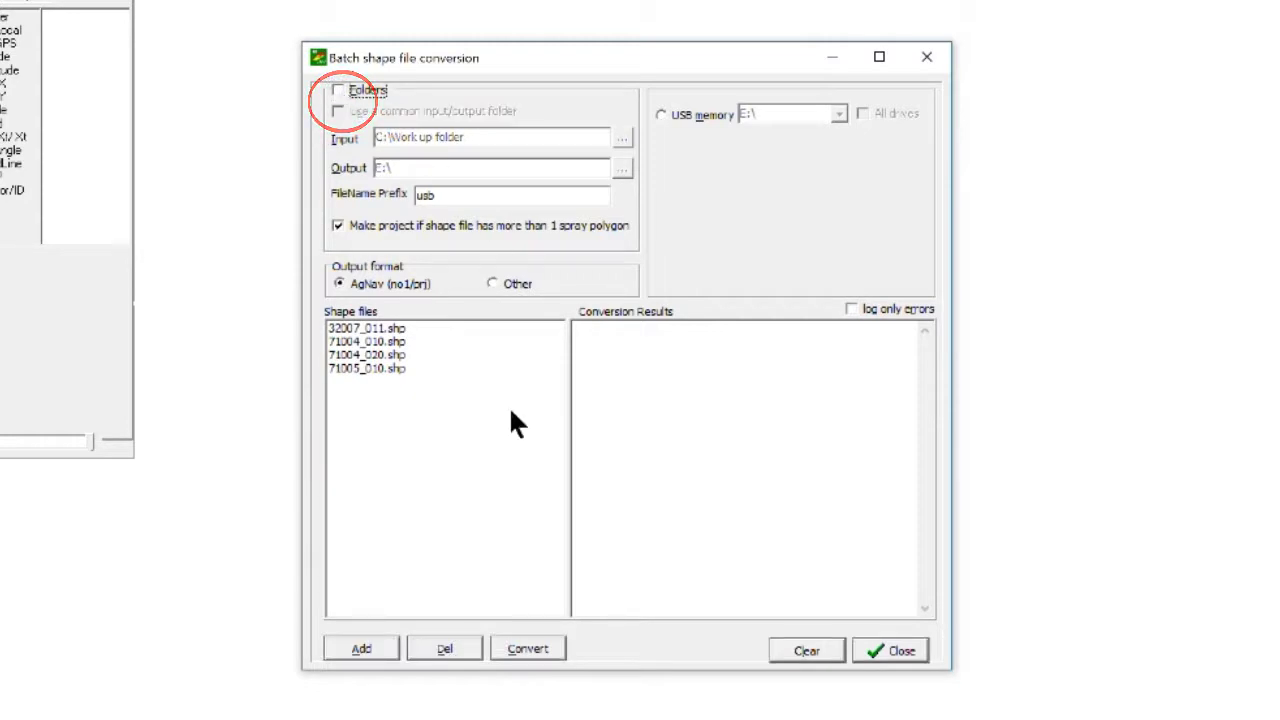
pyautogui.click(924, 56)
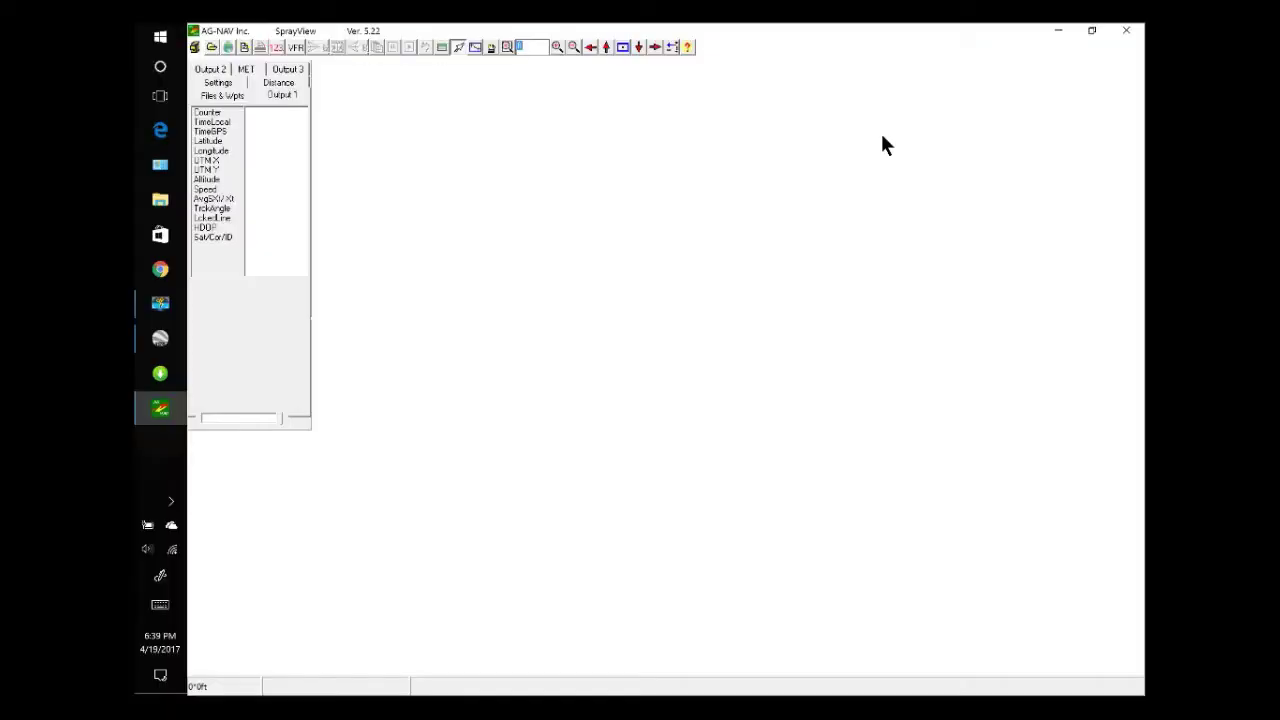
# - Reopen Batch Conversion and bring up the Select Shape file(s) browser
pyautogui.click(194, 47)
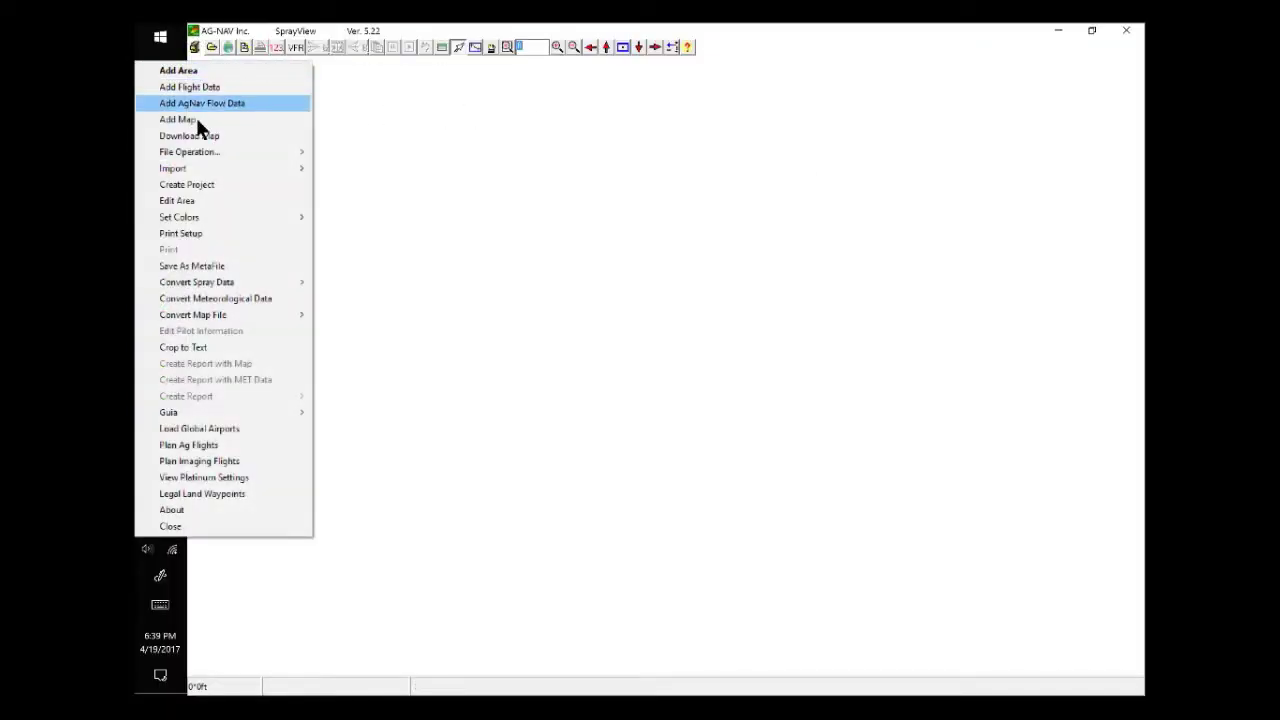
pyautogui.moveTo(194, 166)
pyautogui.click(376, 249)
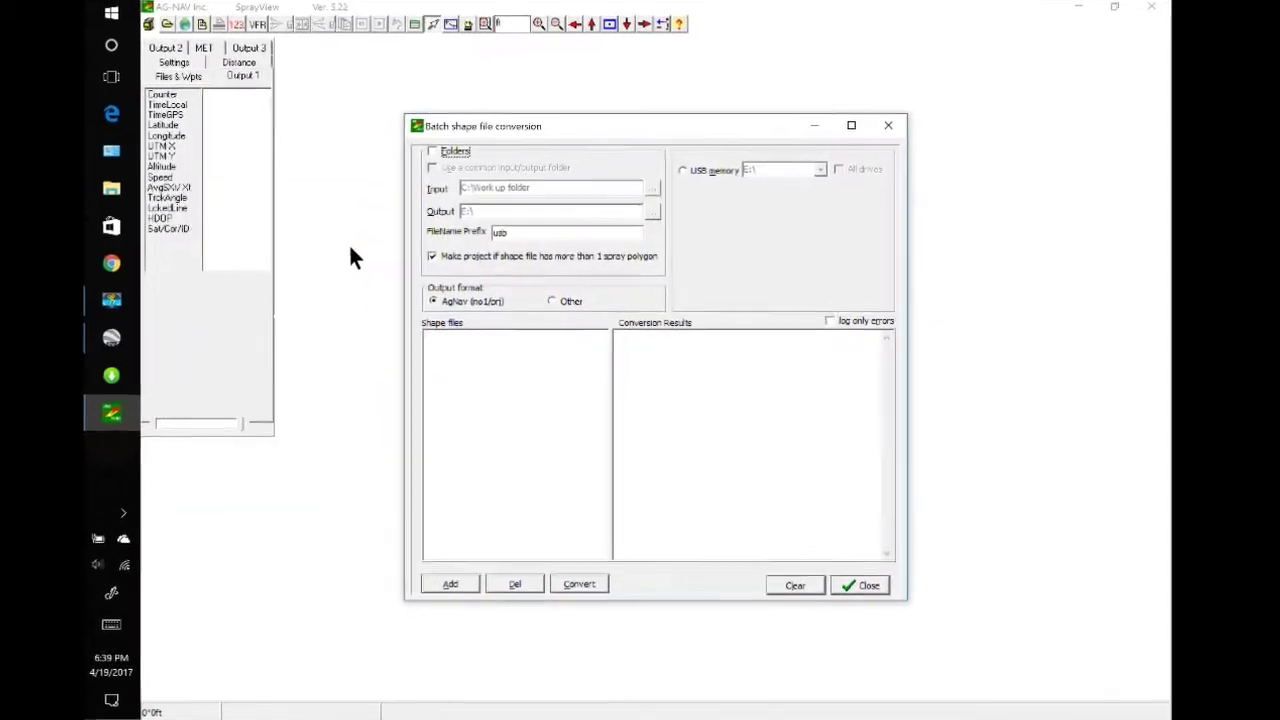
pyautogui.click(456, 588)
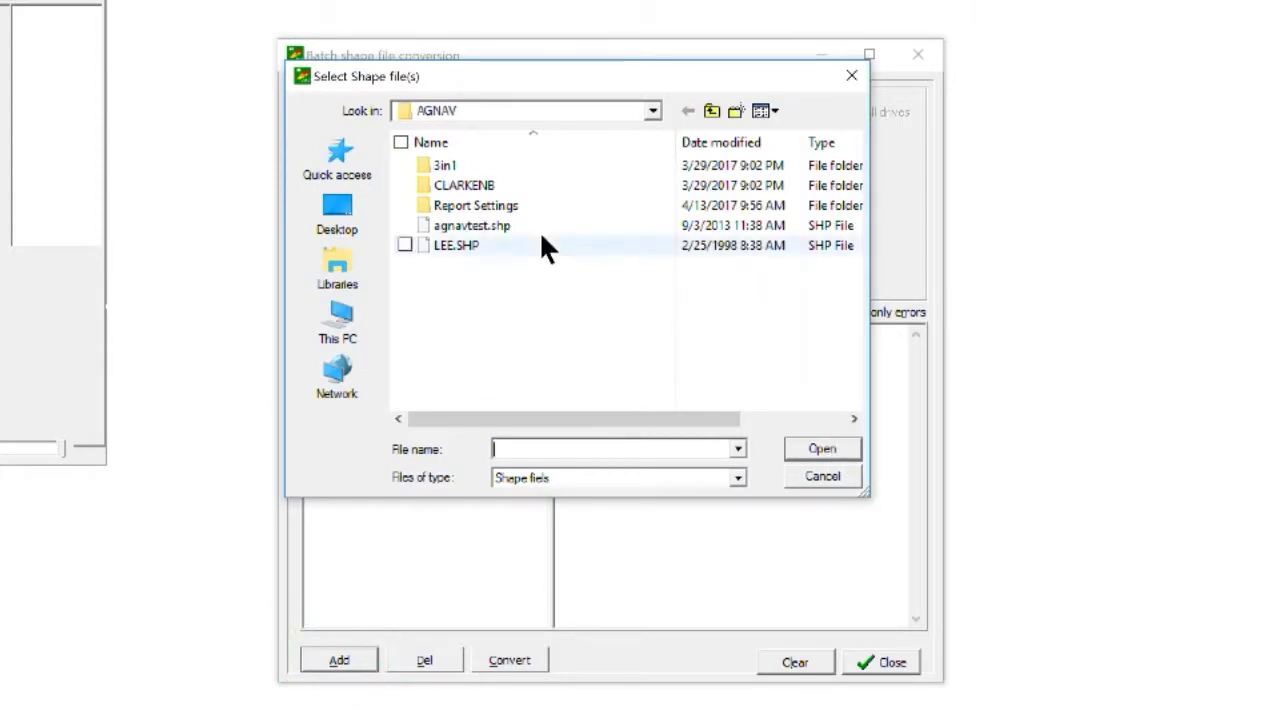
# - Add 71005_021.shp and 71006_020.shp from C:\Work up folder to the conversion list
pyautogui.click(712, 111)
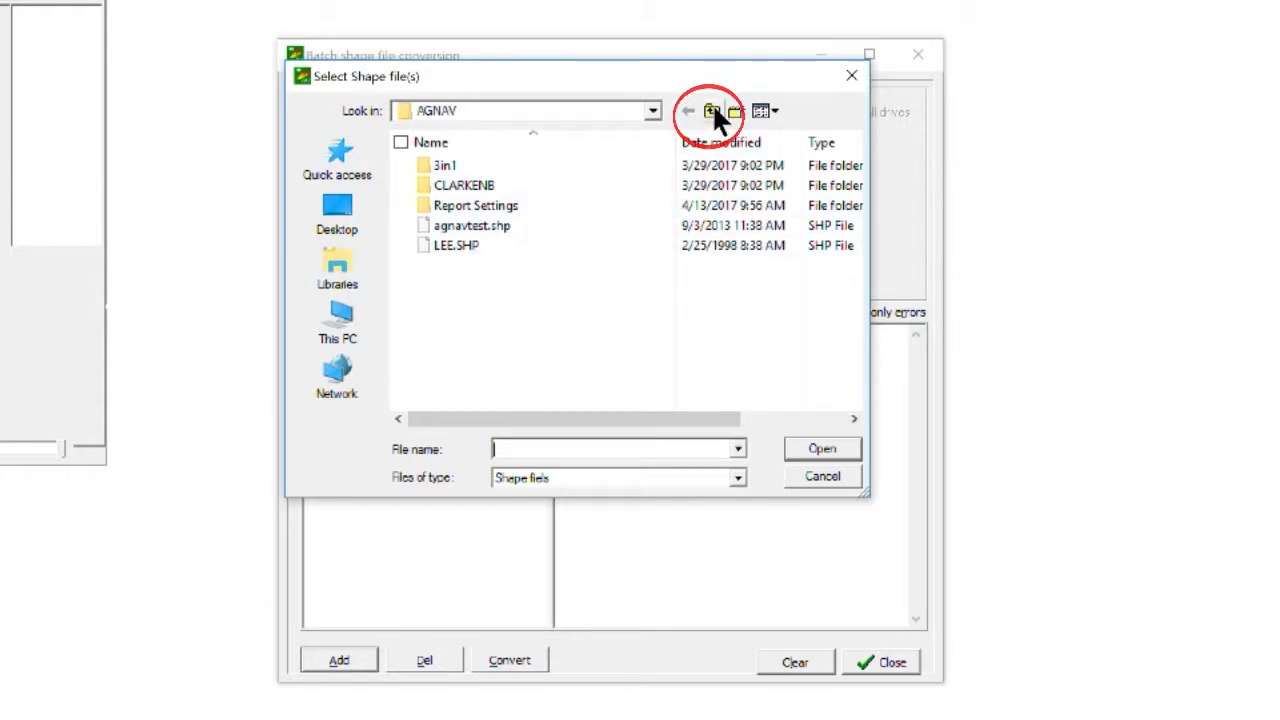
pyautogui.click(713, 109)
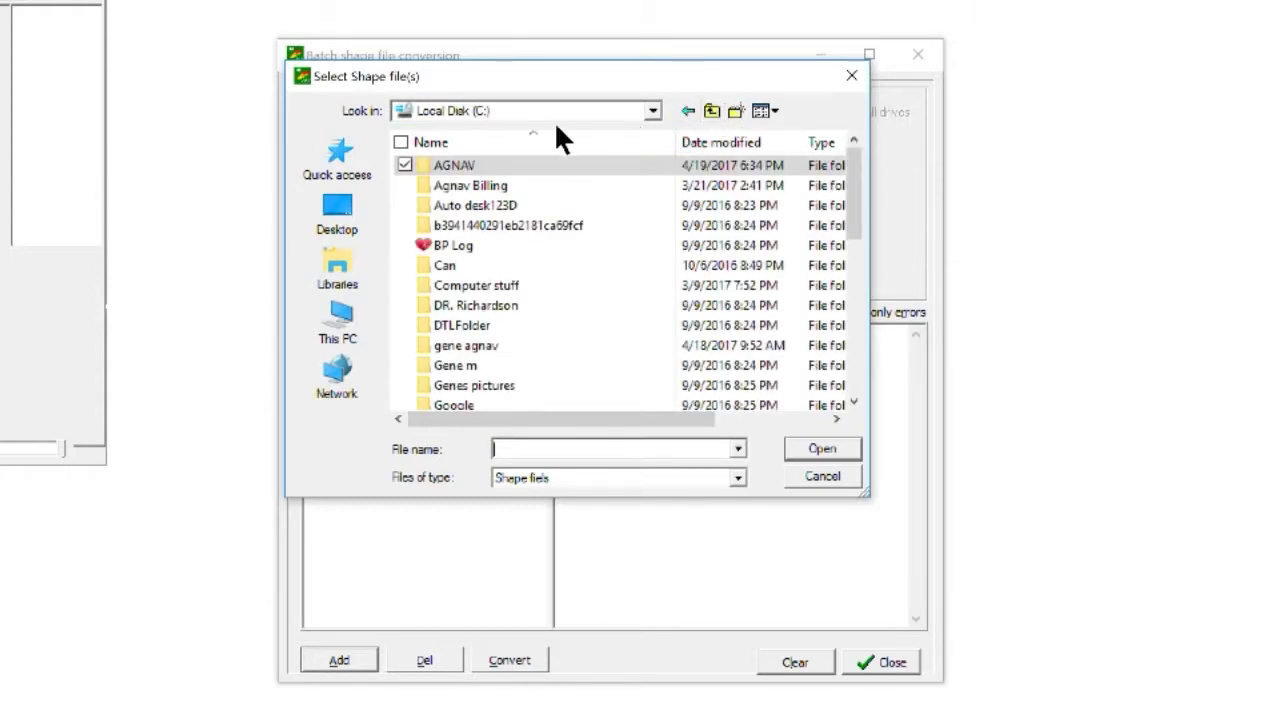
pyautogui.scroll(-8, 547, 358)
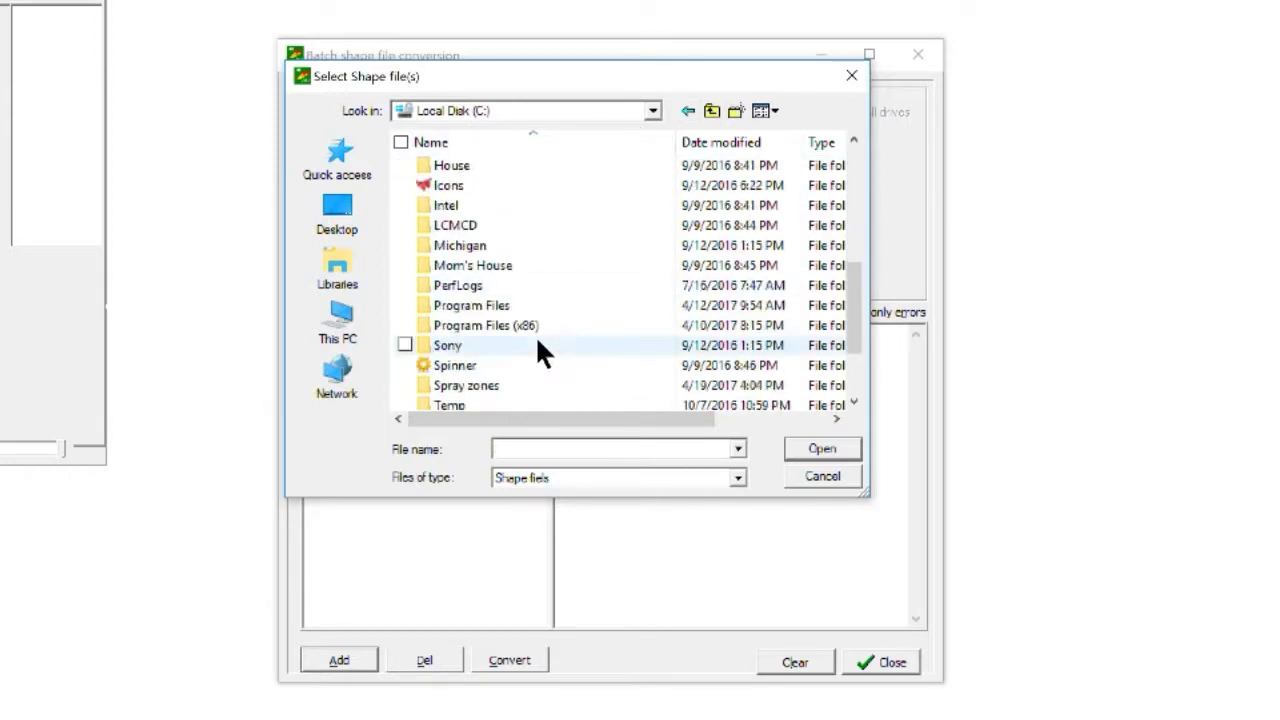
pyautogui.doubleClick(490, 385)
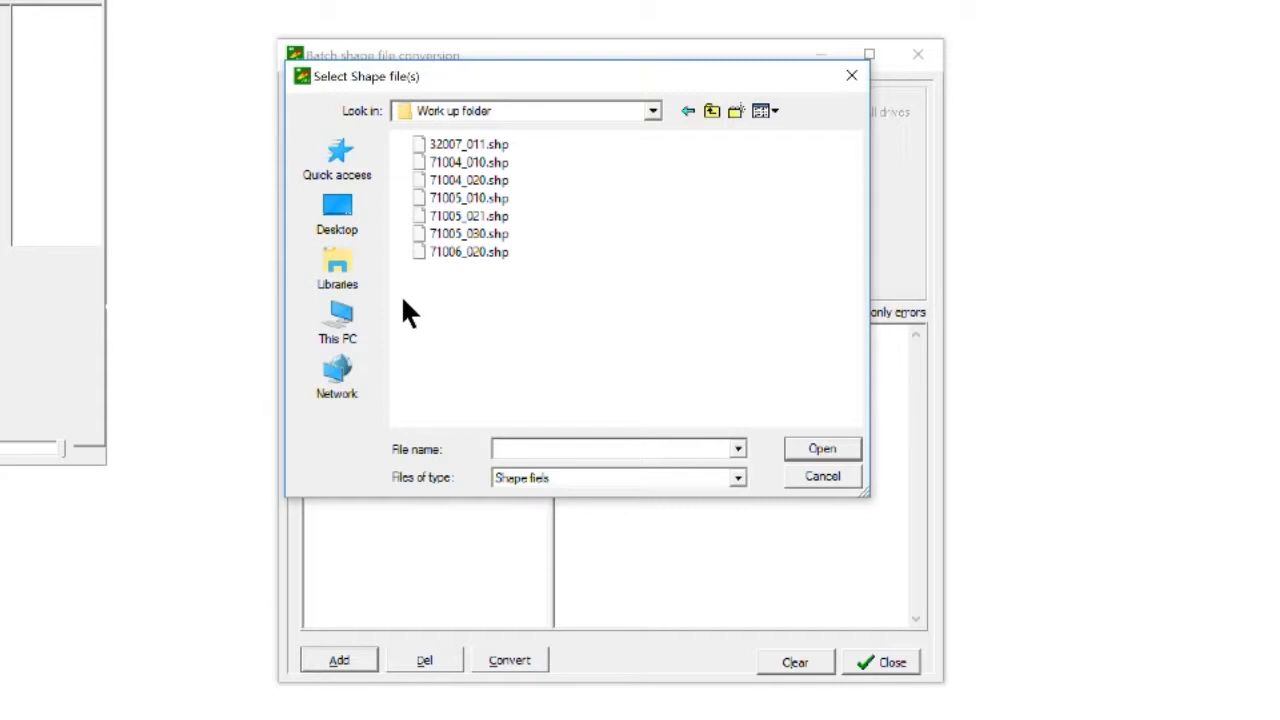
pyautogui.click(400, 250)
pyautogui.click(400, 215)
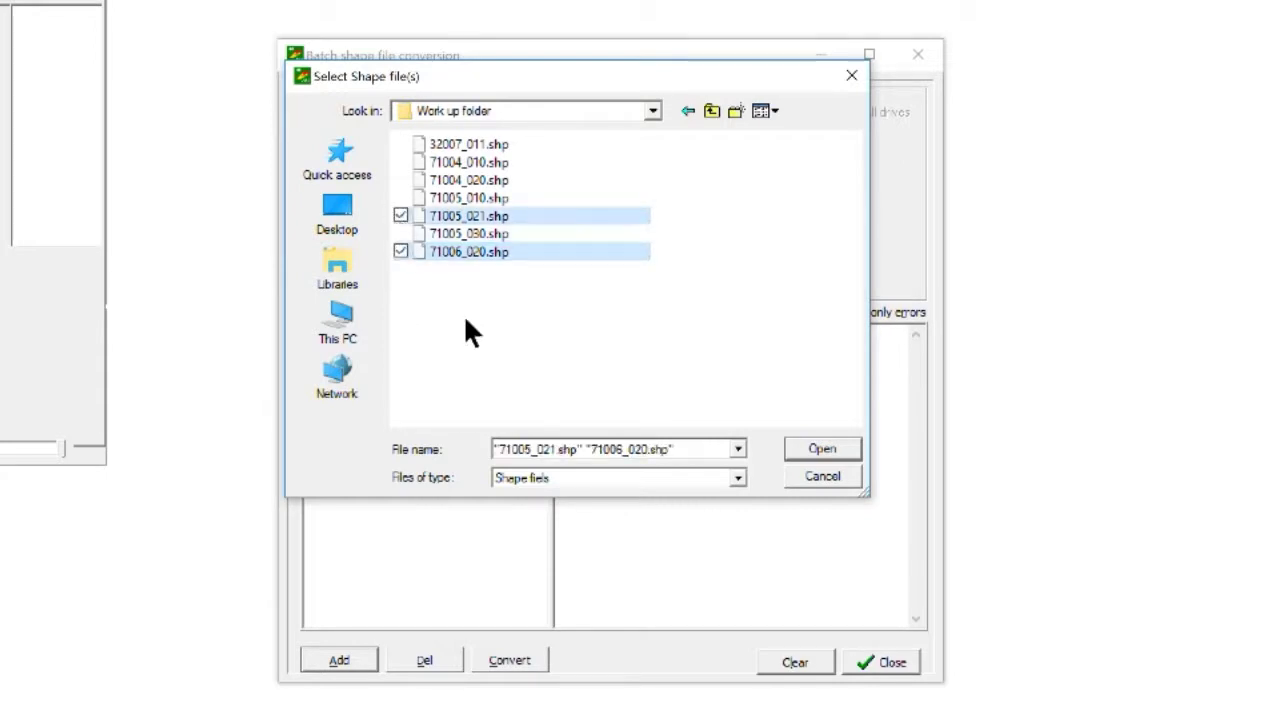
pyautogui.click(818, 452)
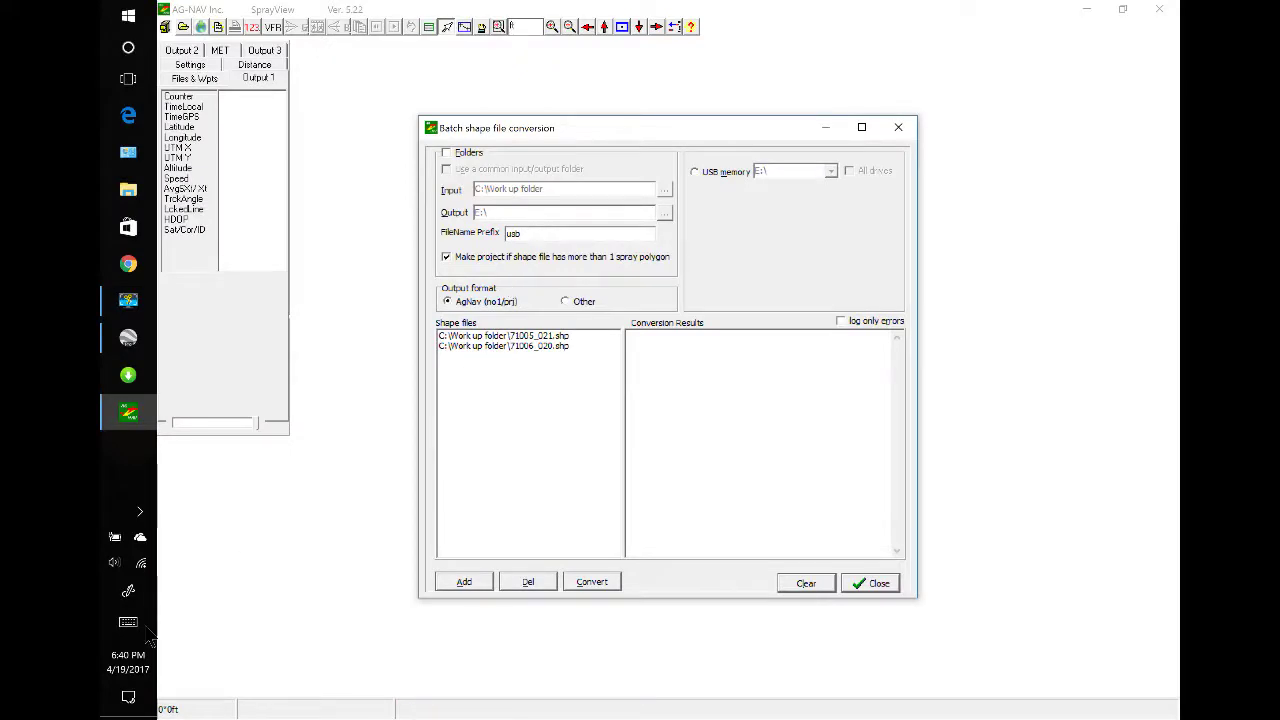
# - Change the prefix from usb to add, convert both shapefiles, and close the dialog
pyautogui.click(128, 622)
pyautogui.click(1050, 505)
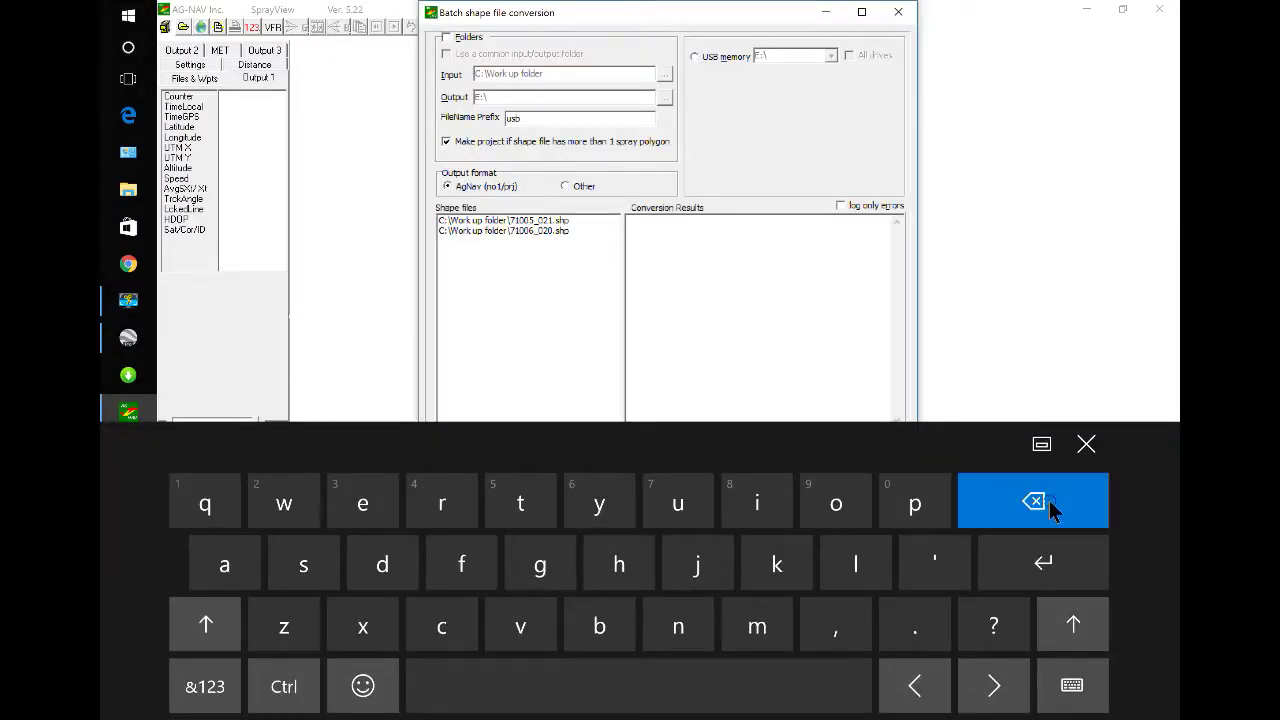
pyautogui.click(1050, 505)
pyautogui.click(1050, 505)
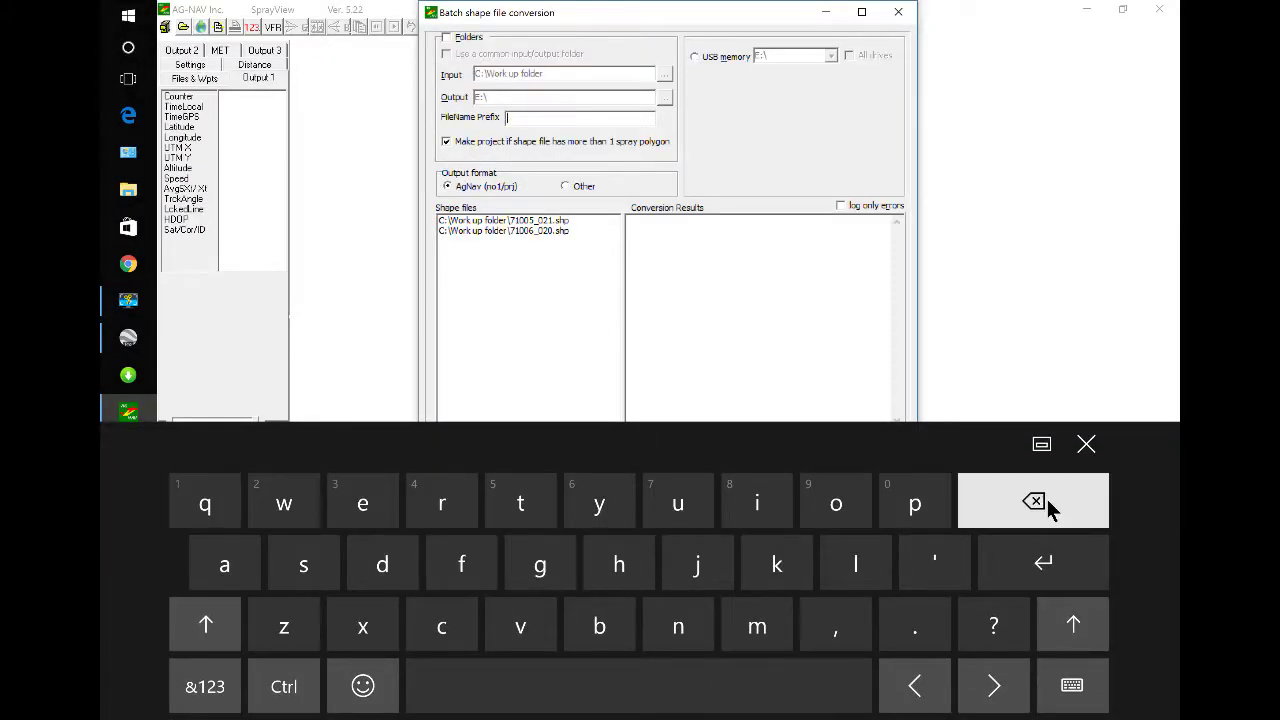
pyautogui.click(224, 565)
pyautogui.click(382, 565)
pyautogui.click(382, 565)
pyautogui.click(1086, 444)
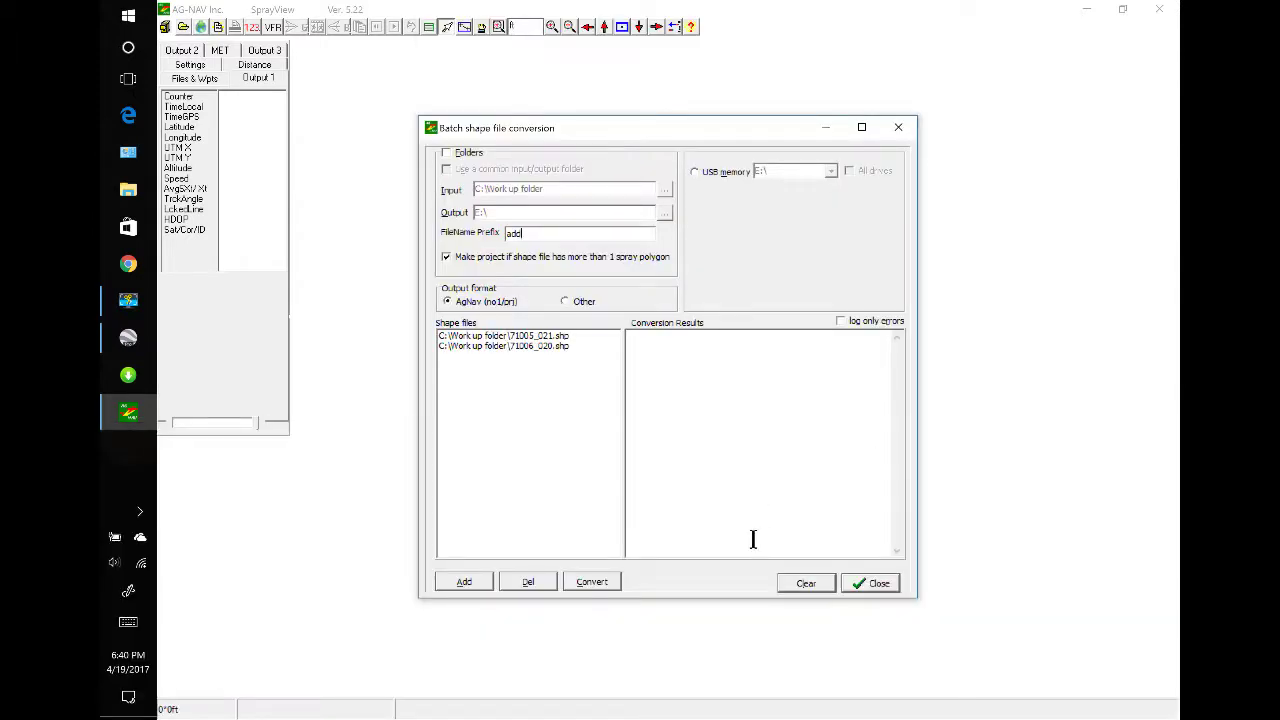
pyautogui.click(589, 579)
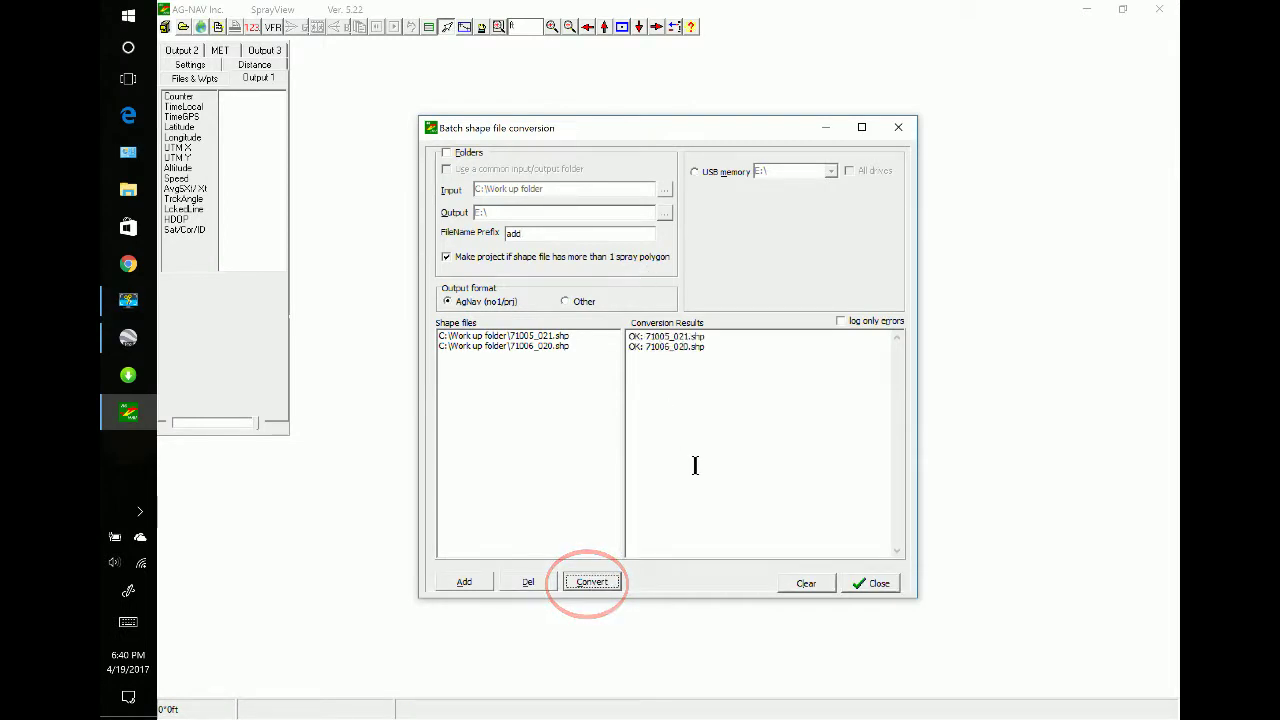
pyautogui.click(874, 583)
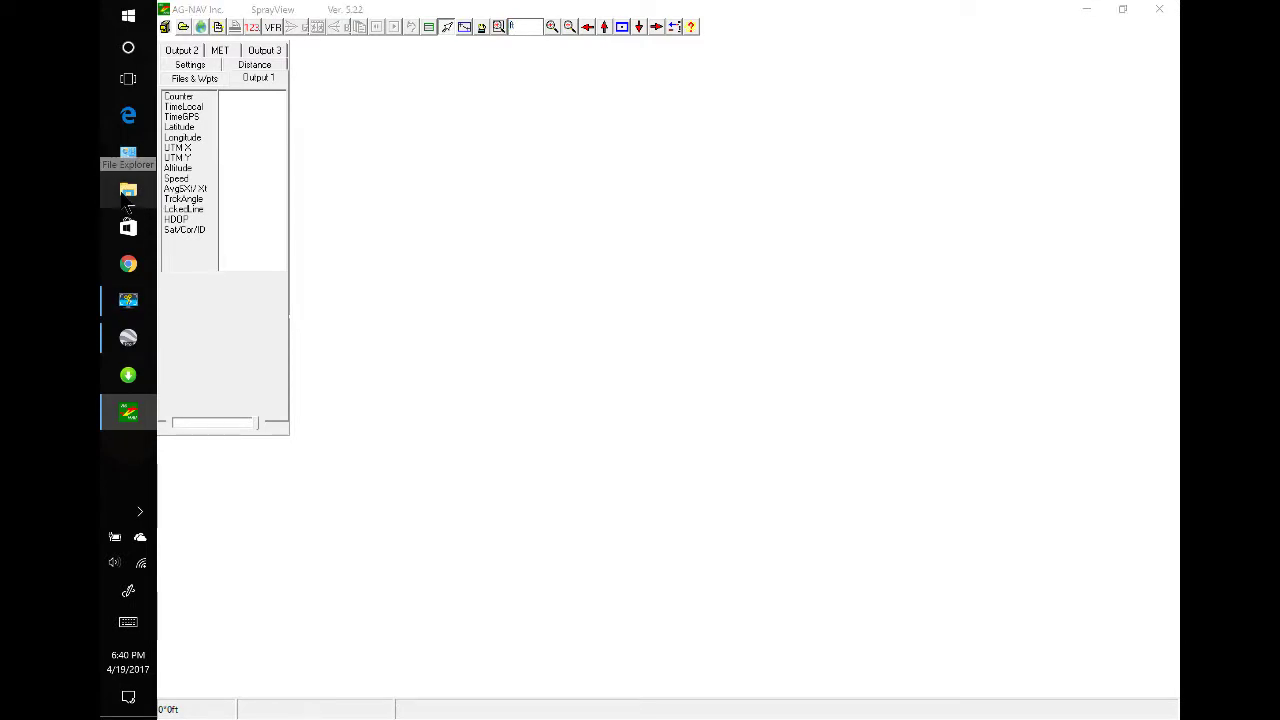
# - Browse to C:\Work up and select the converted add and wuf .no1 files
pyautogui.click(127, 195)
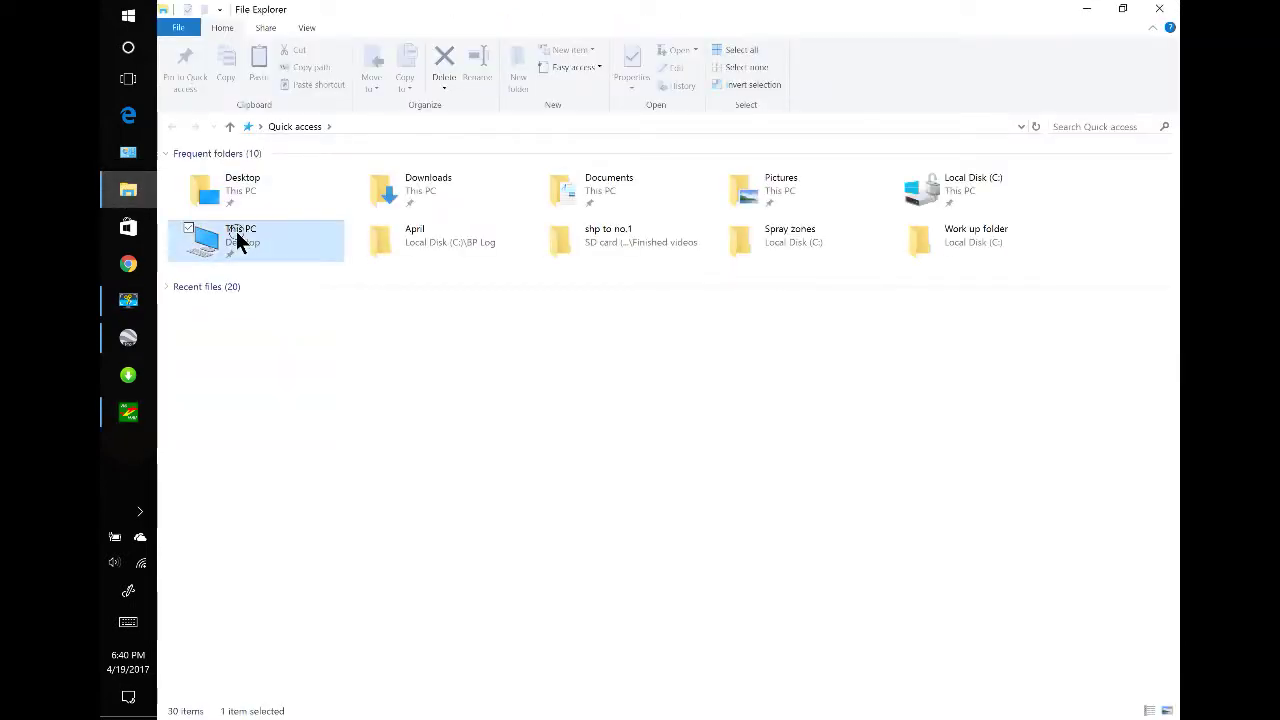
pyautogui.doubleClick(237, 238)
pyautogui.doubleClick(246, 287)
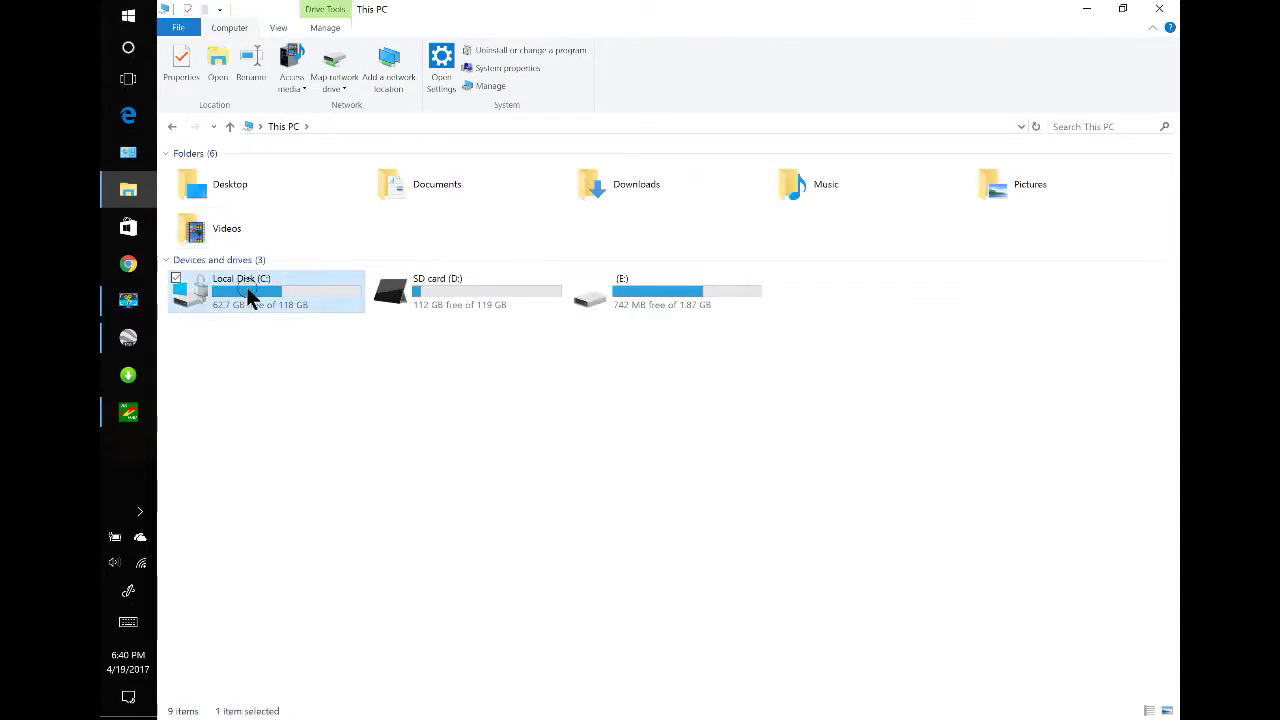
pyautogui.doubleClick(262, 362)
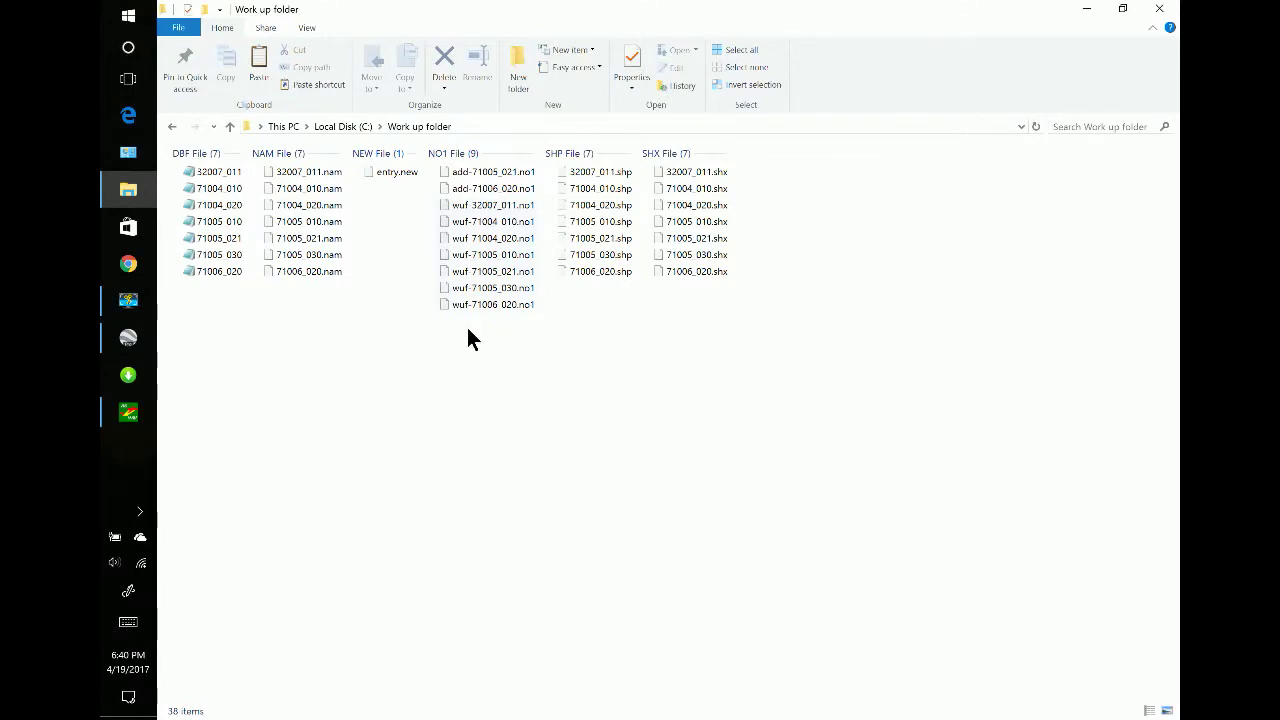
pyautogui.moveTo(467, 319); pyautogui.dragTo(466, 176)
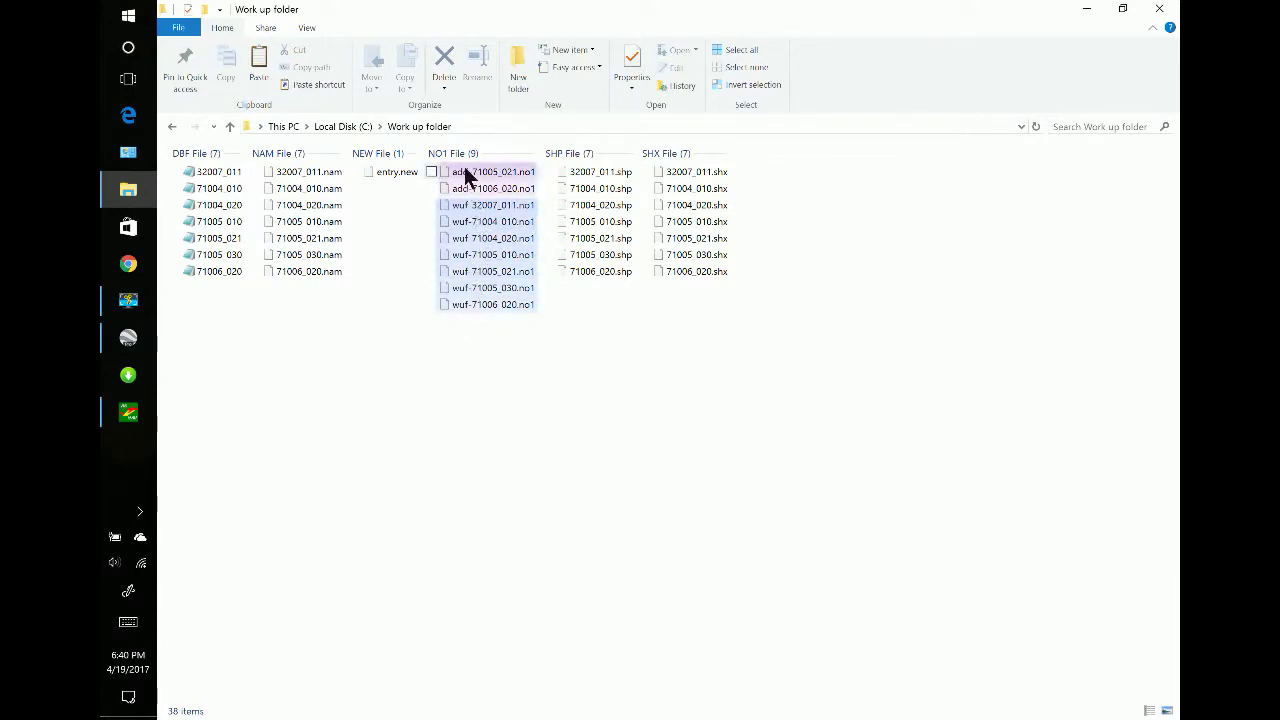
# - Check the seven usb .no1 files on drive E:, then return to This PC
pyautogui.click(285, 127)
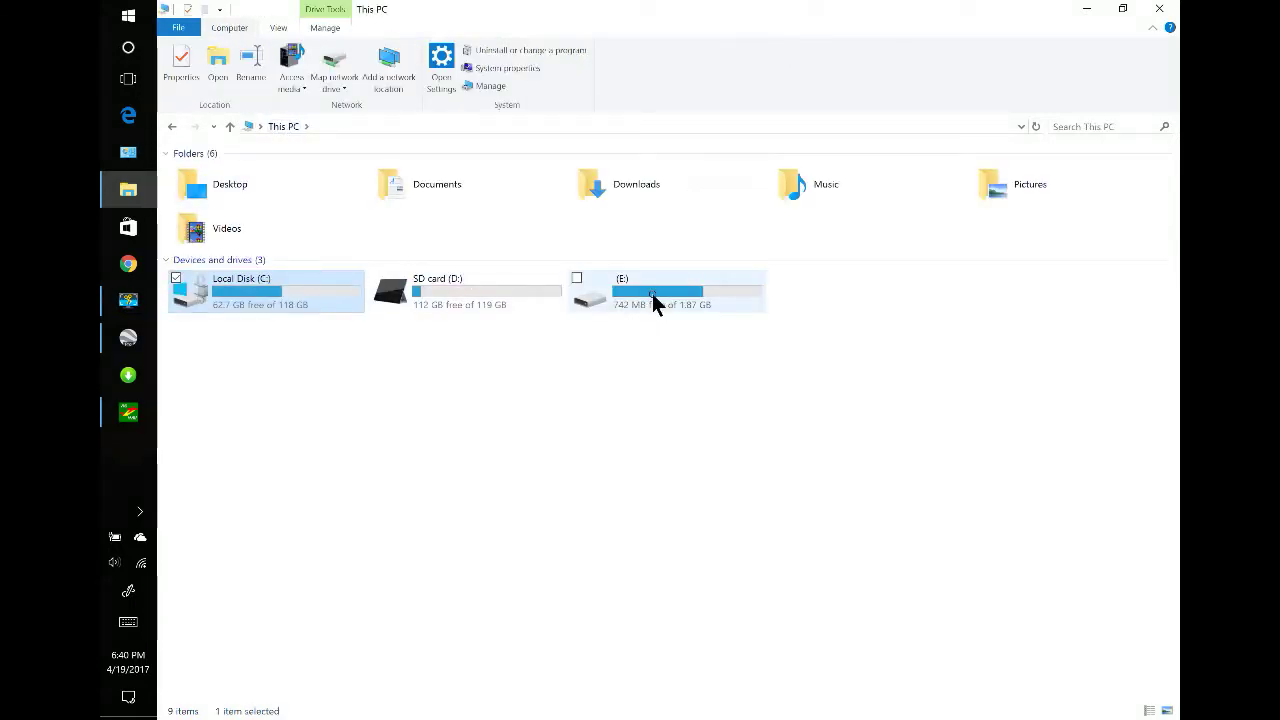
pyautogui.doubleClick(652, 293)
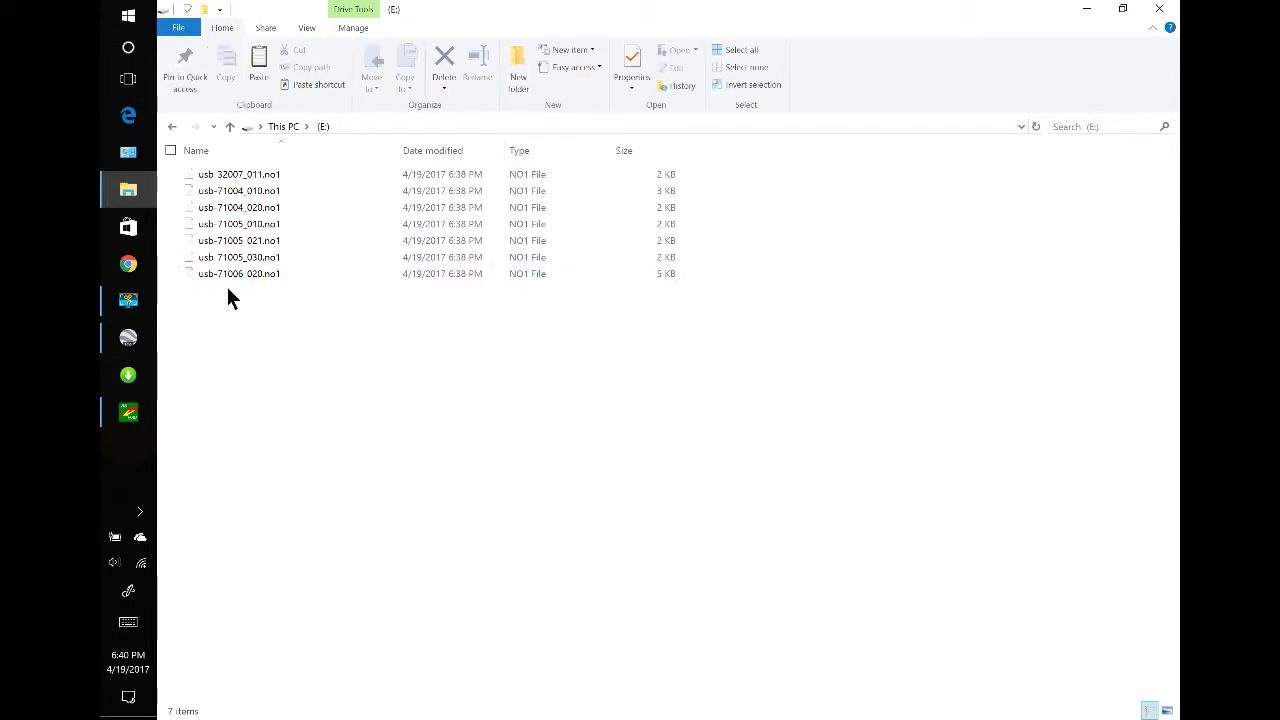
pyautogui.click(283, 127)
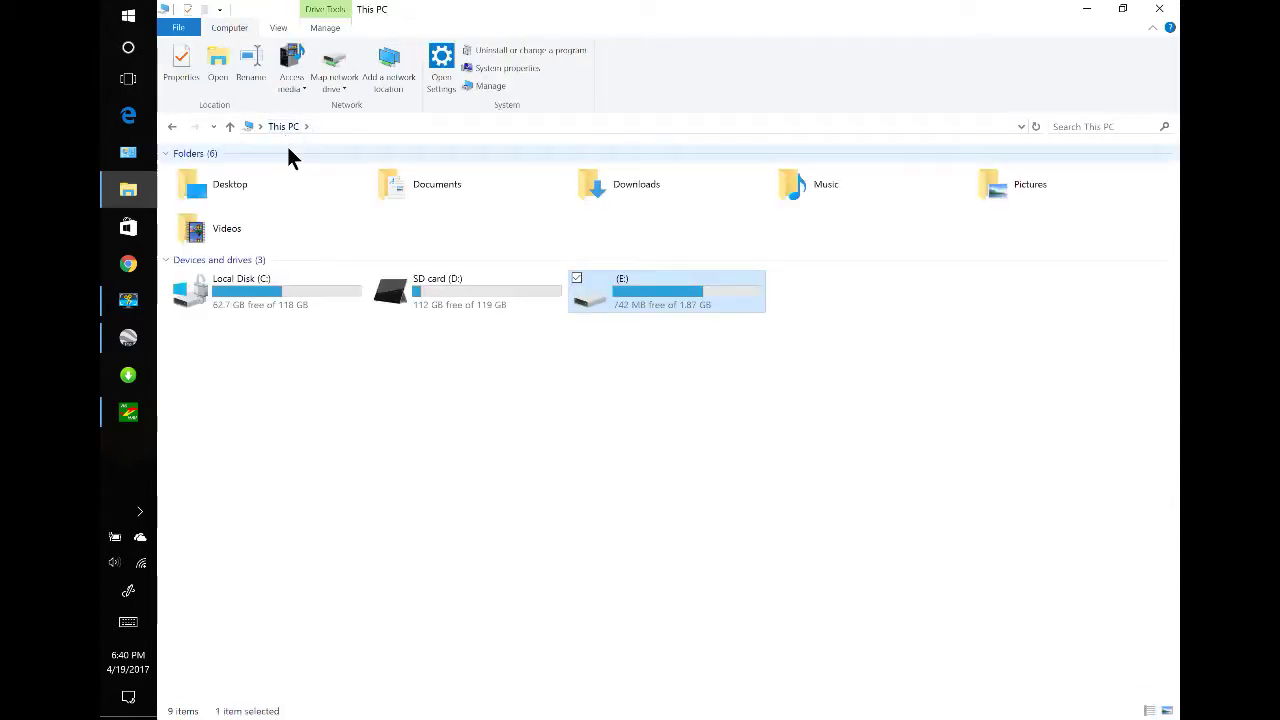
# - Send the nine .no1 files (two add, seven wuf) from C:\Work up to drive E:
pyautogui.doubleClick(238, 292)
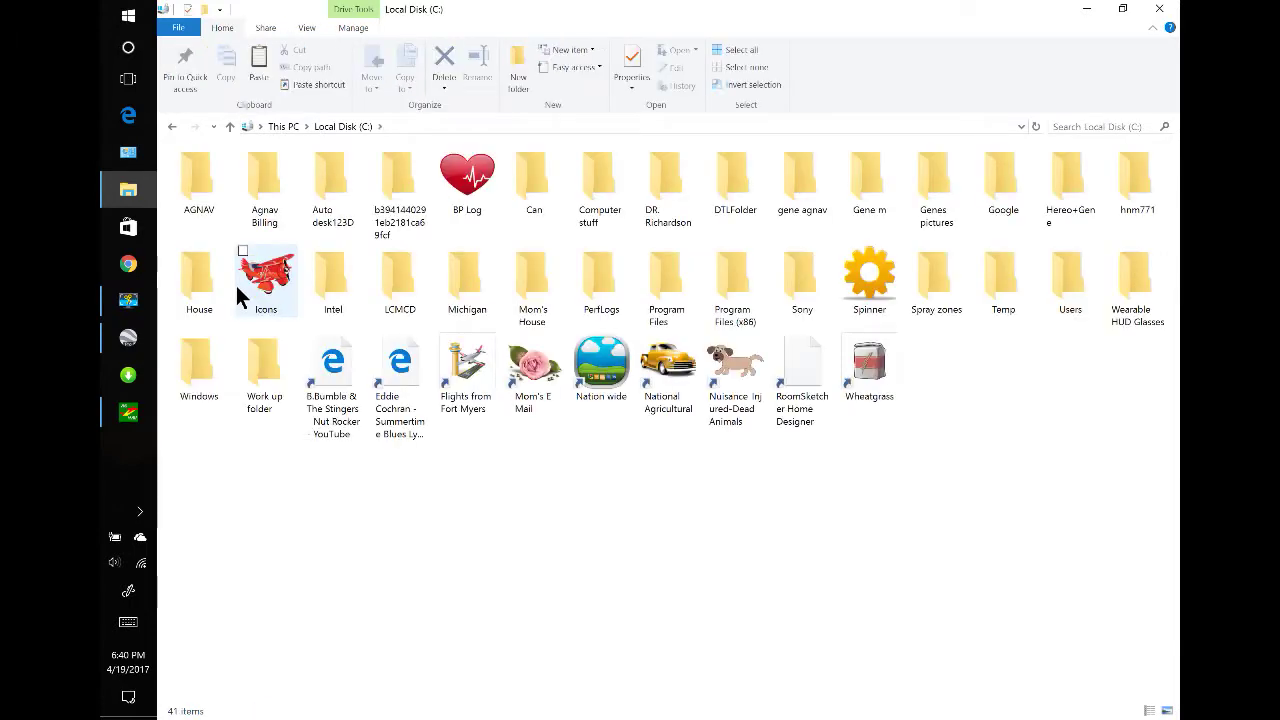
pyautogui.doubleClick(272, 362)
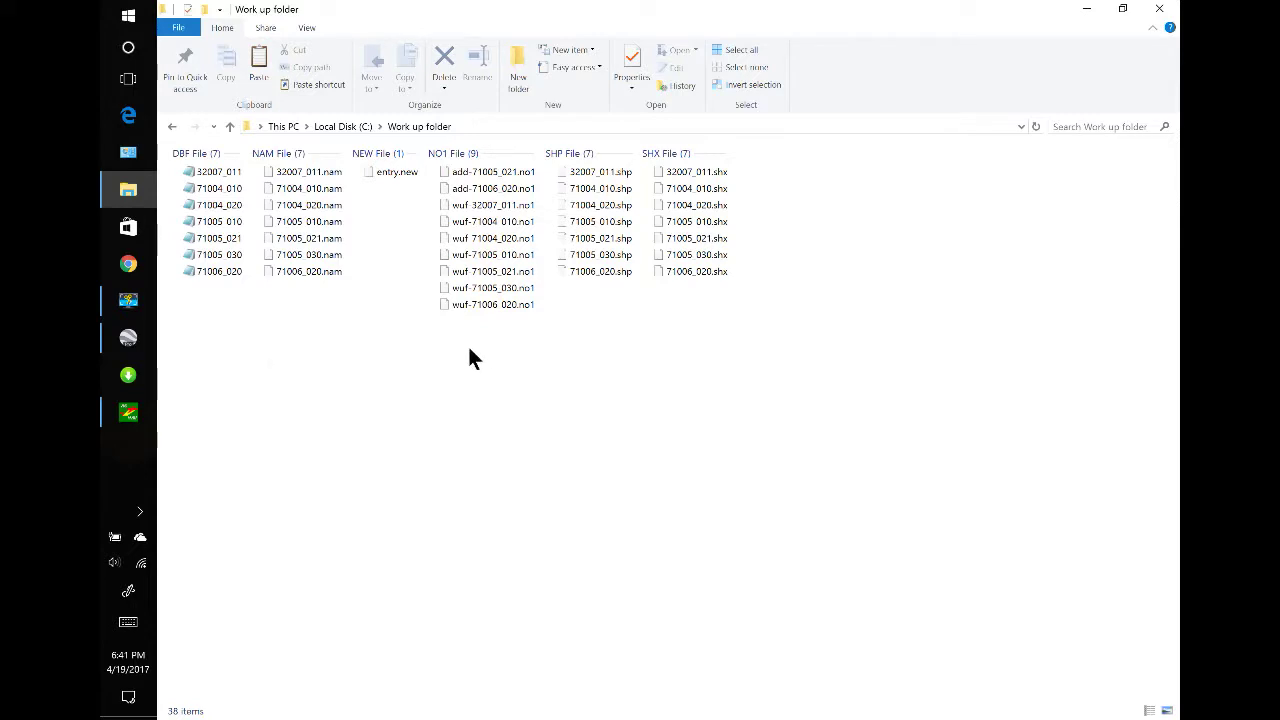
pyautogui.moveTo(478, 347); pyautogui.dragTo(477, 160)
pyautogui.rightClick(481, 212)
pyautogui.moveTo(455, 245)
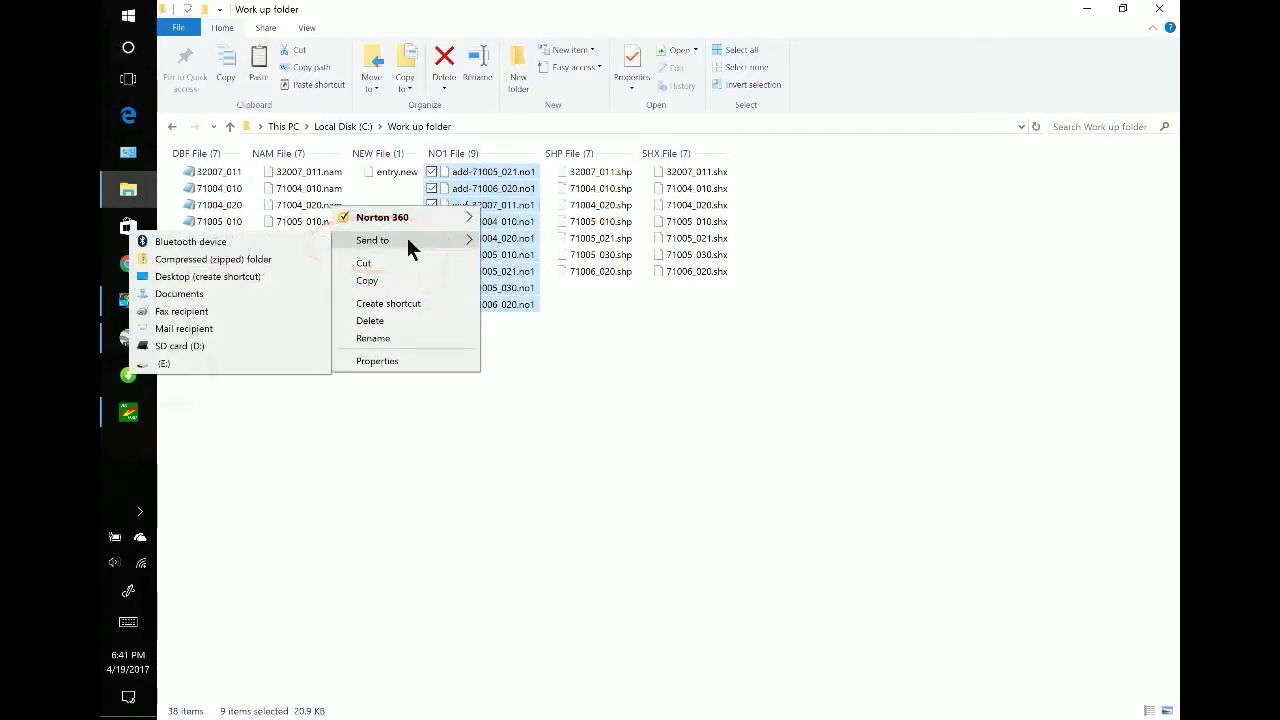
pyautogui.click(168, 363)
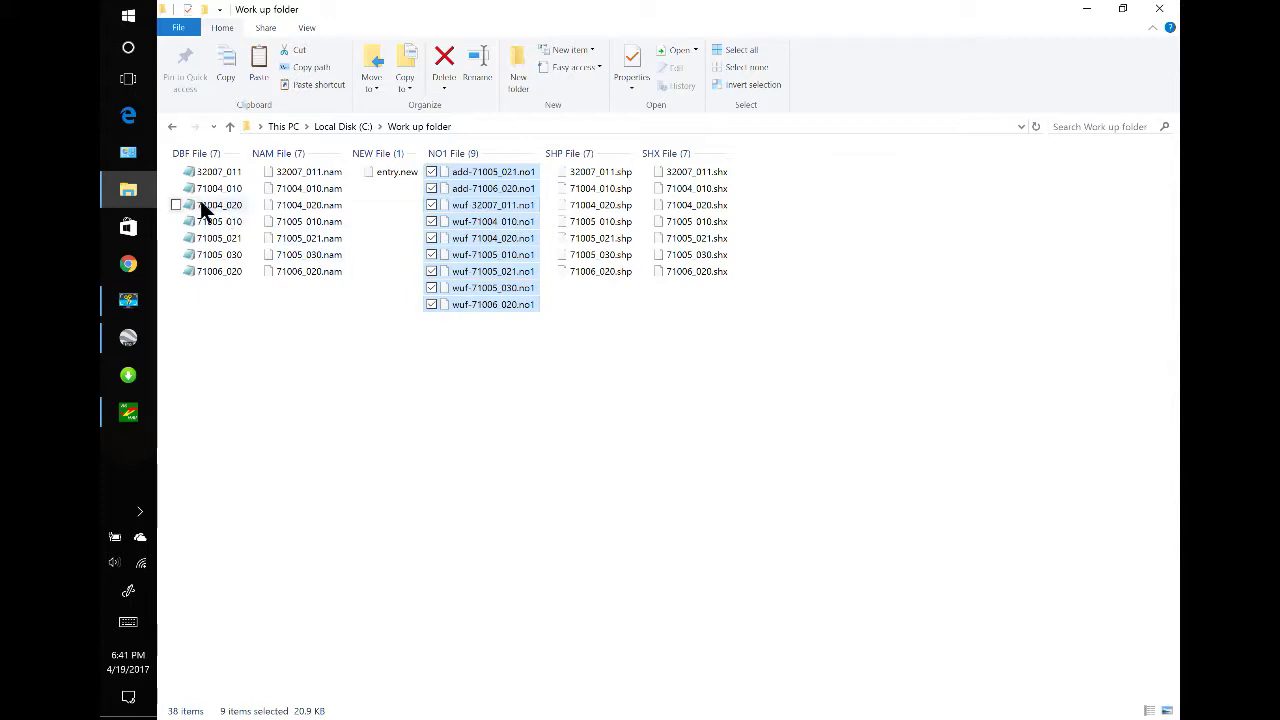
pyautogui.click(286, 126)
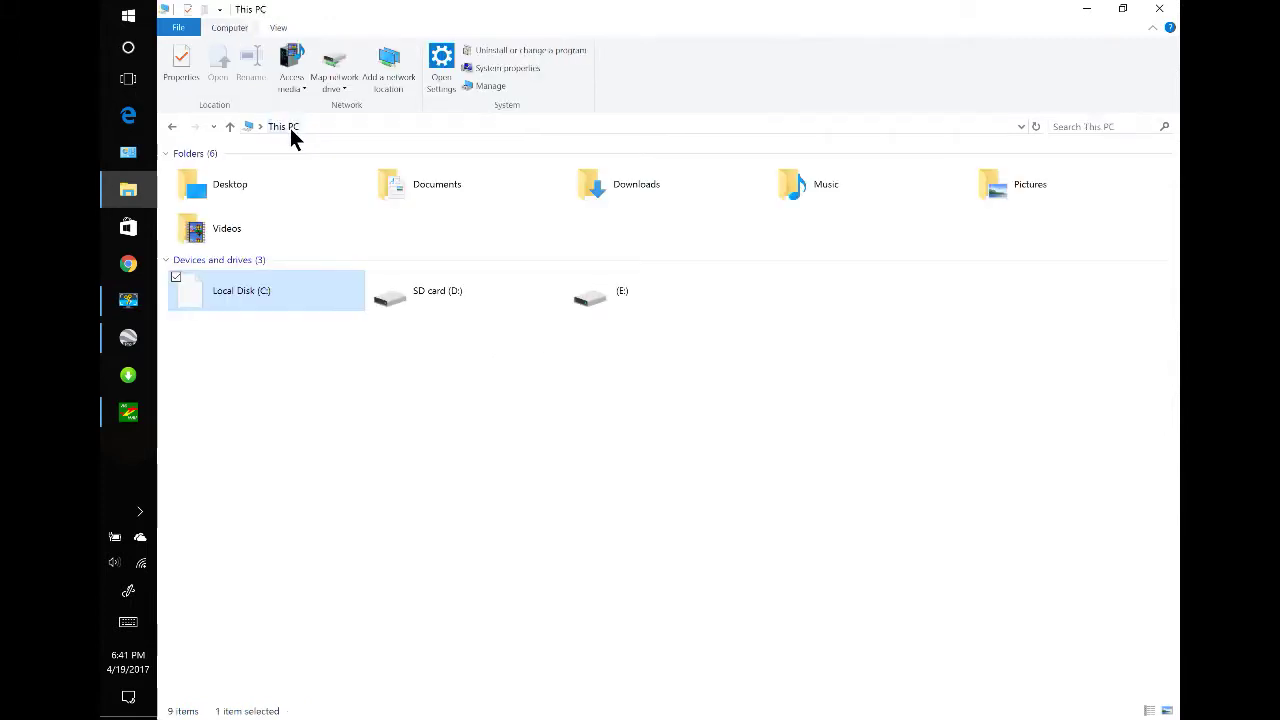
# - Open drive E: to confirm its 16 .no1 files: two add, seven usb, seven wuf
pyautogui.doubleClick(650, 289)
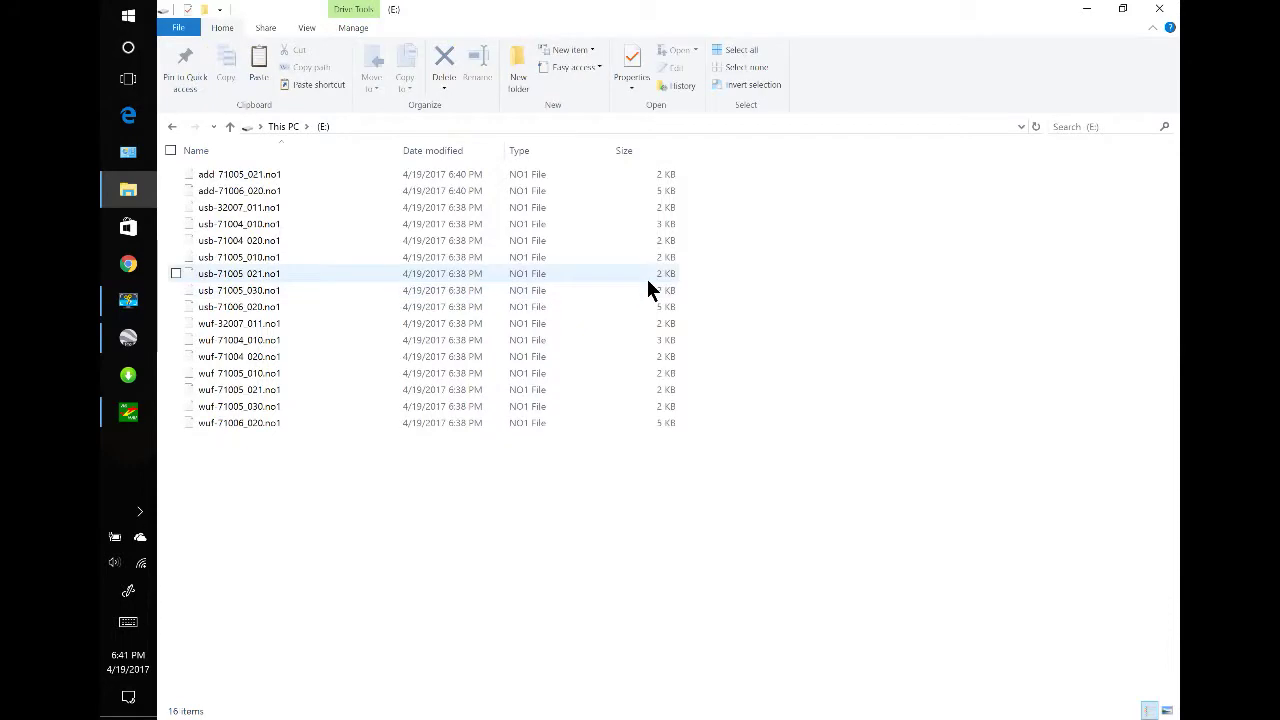